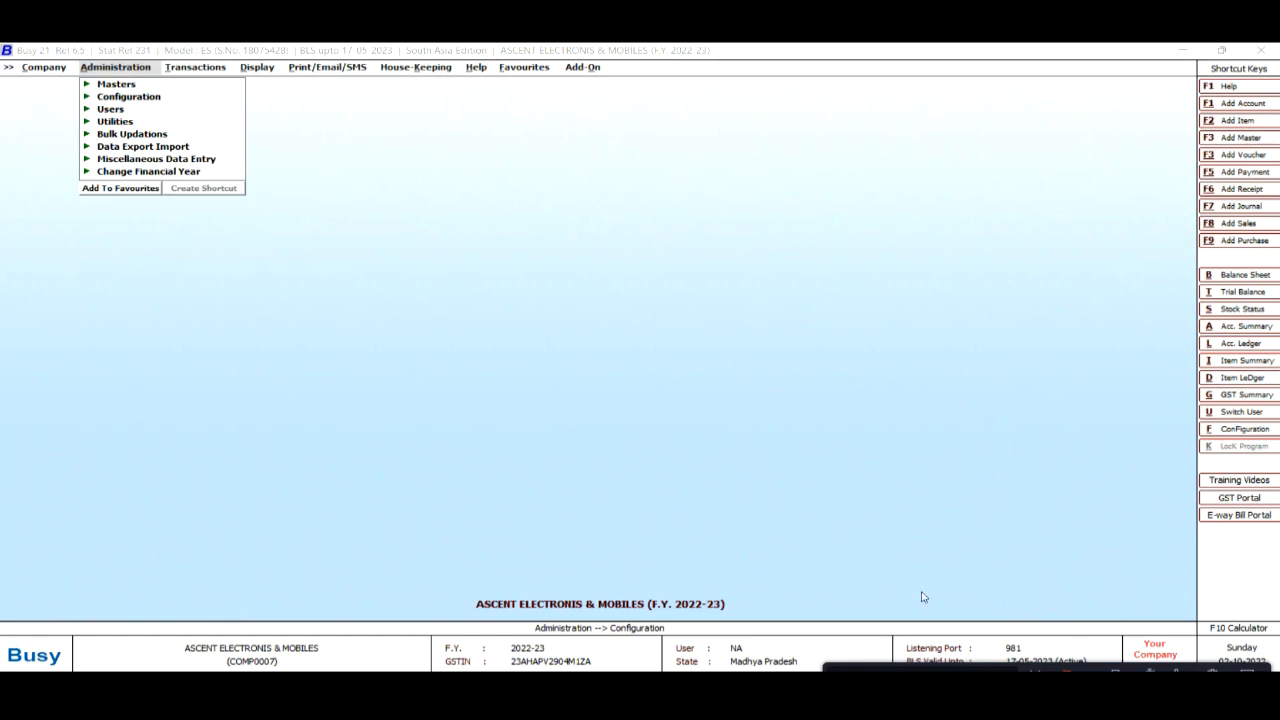
Open the Inventory section of the company's Features / Options configuration
{"action": "left_click", "coordinate": [126, 98]}
{"action": "left_click", "coordinate": [126, 97]}
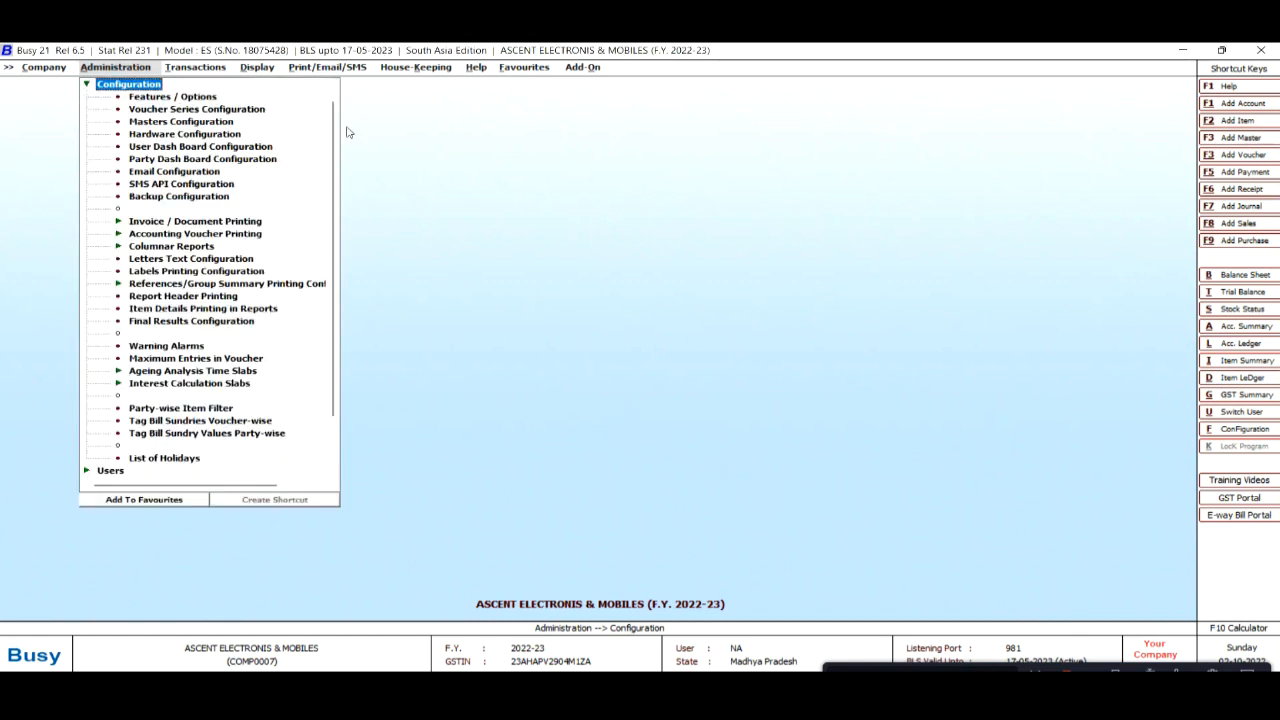
{"action": "key", "text": "Down"}
{"action": "key", "text": "Return"}
{"action": "key", "text": "Down"}
{"action": "key", "text": "Down"}
{"action": "key", "text": "Down"}
{"action": "key", "text": "Down"}
{"action": "key", "text": "Return"}
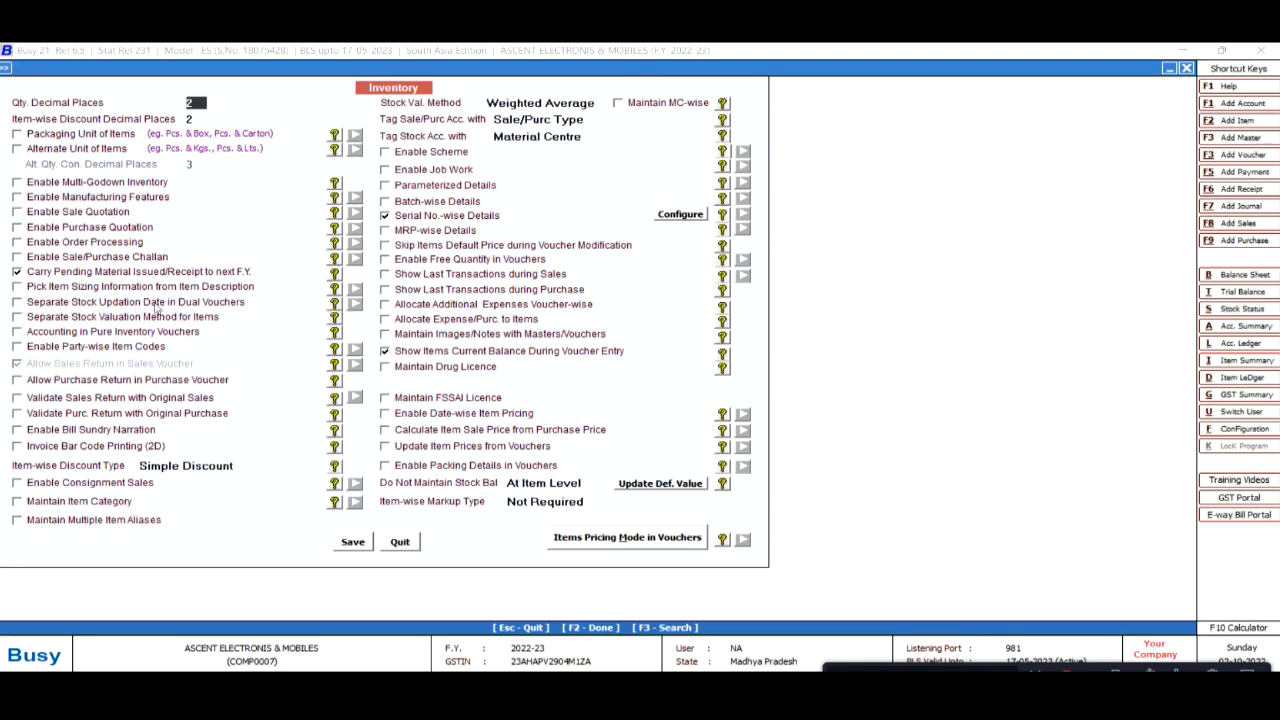
Enable Separate Stock Updation Date in Dual Vouchers, save the inventory options and leave the configuration
{"action": "left_click", "coordinate": [19, 306]}
{"action": "left_click", "coordinate": [19, 306]}
{"action": "left_click", "coordinate": [352, 541]}
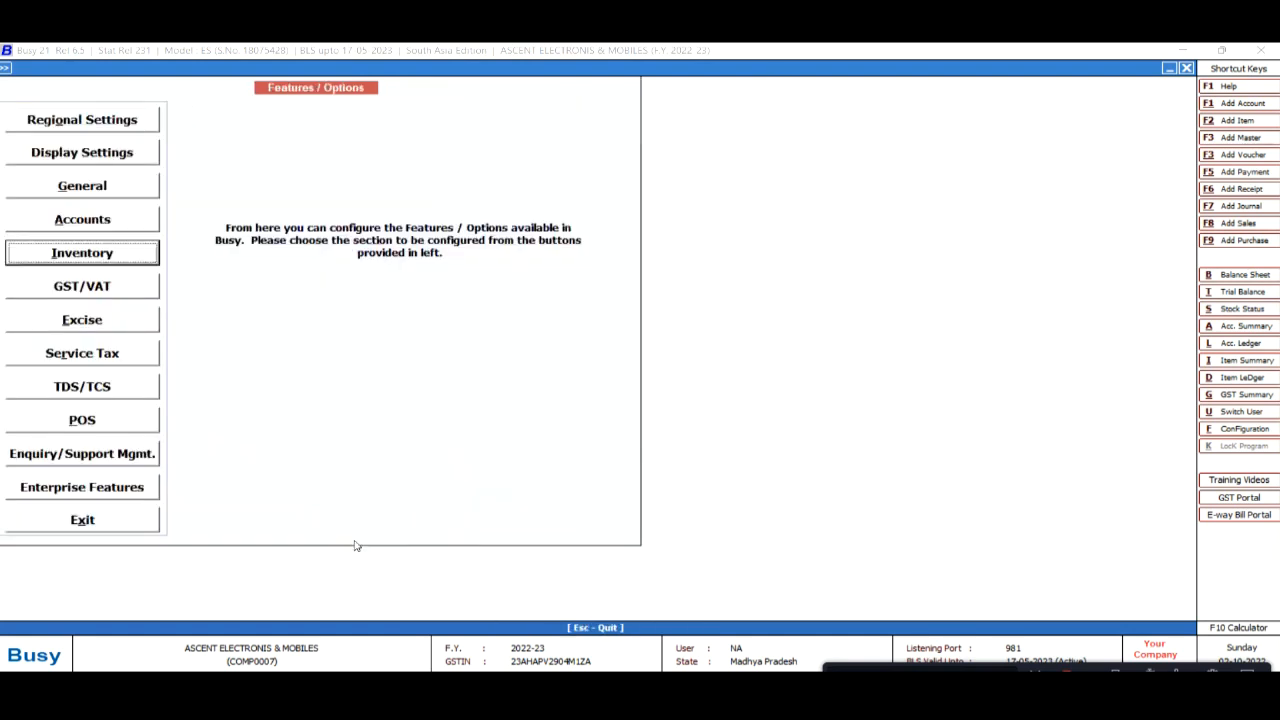
{"action": "key", "text": "Escape"}
{"action": "key", "text": "Escape"}
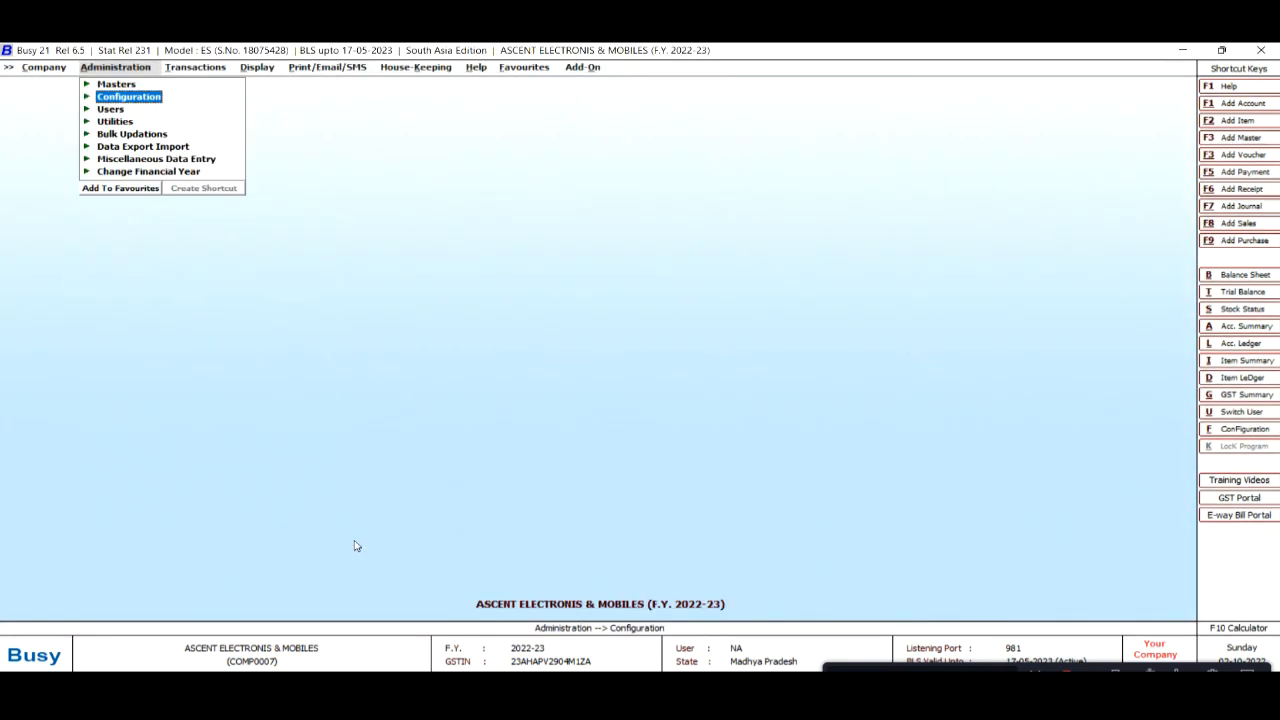
Start a new purchase voucher in the Main series dated 30-04-2022, with stock updation date 05-05-2022
{"action": "key", "text": "Right"}
{"action": "key", "text": "Down"}
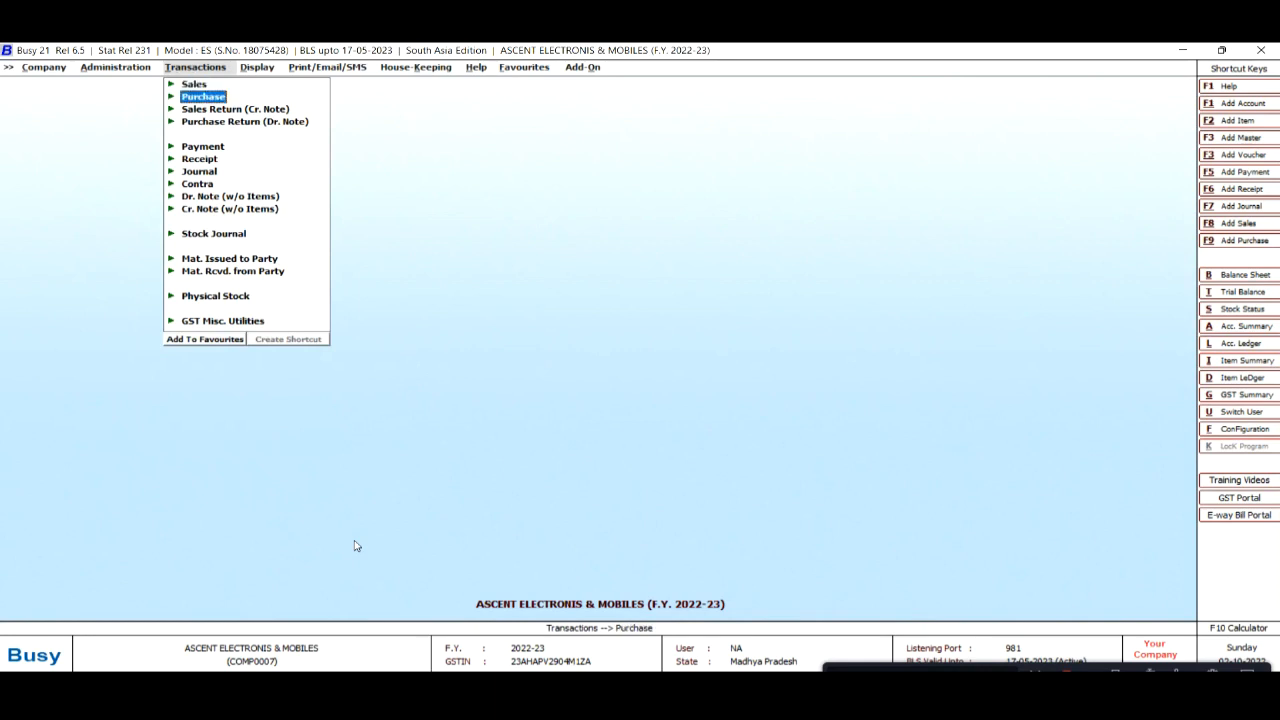
{"action": "key", "text": "Return"}
{"action": "key", "text": "Return"}
{"action": "key", "text": "Return"}
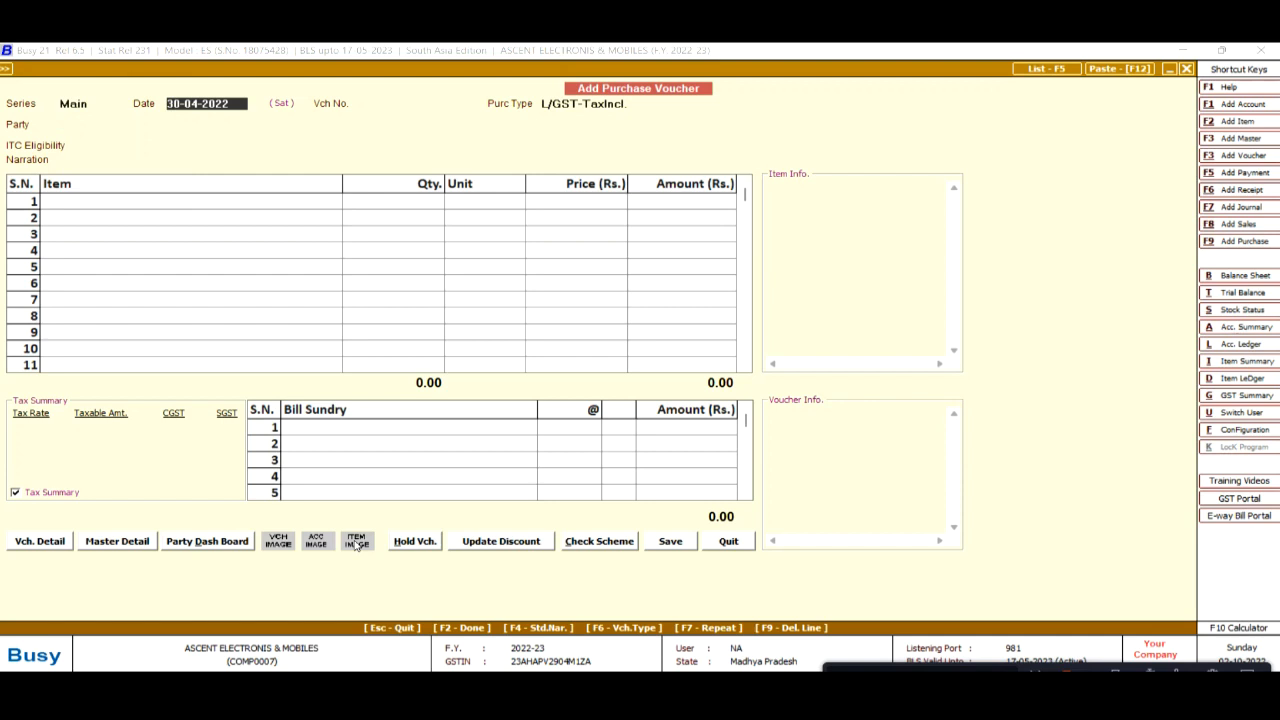
{"action": "key", "text": "Return"}
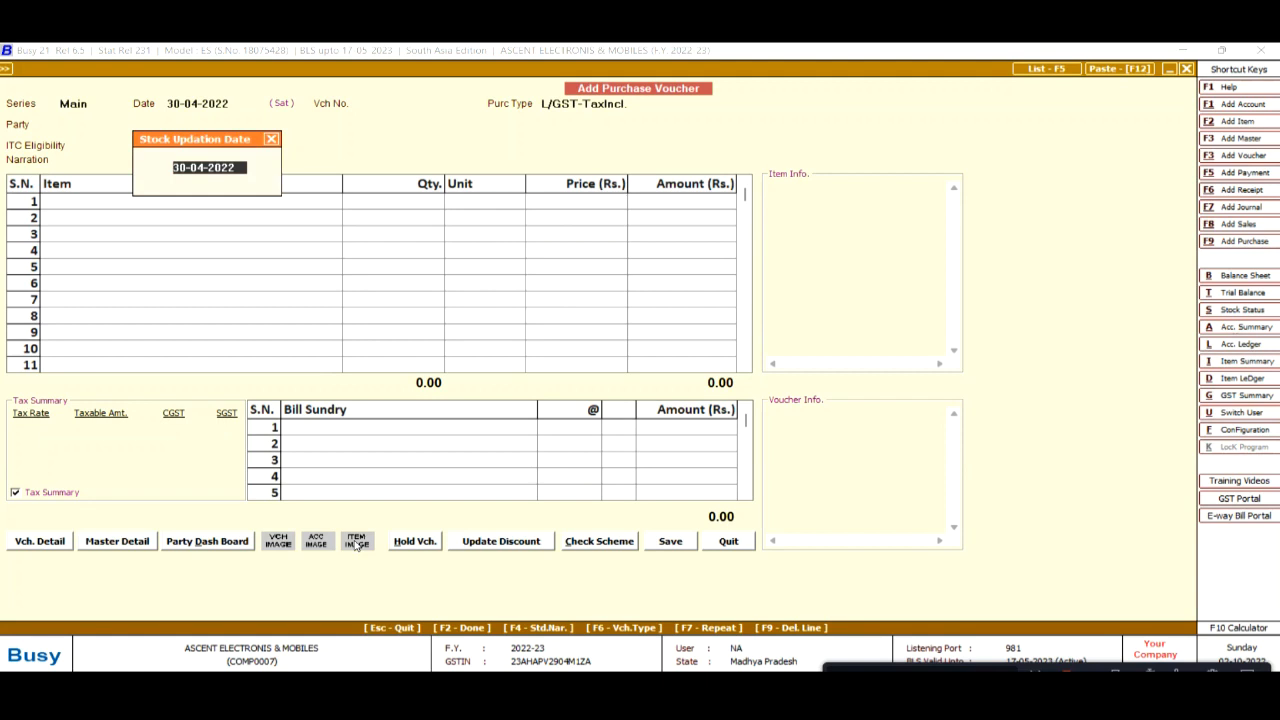
{"action": "type", "text": "5-5"}
{"action": "key", "text": "Return"}
Set the voucher number to 1479 and choose L/GST-TaxIncl. as the purchase type
{"action": "type", "text": "1478"}
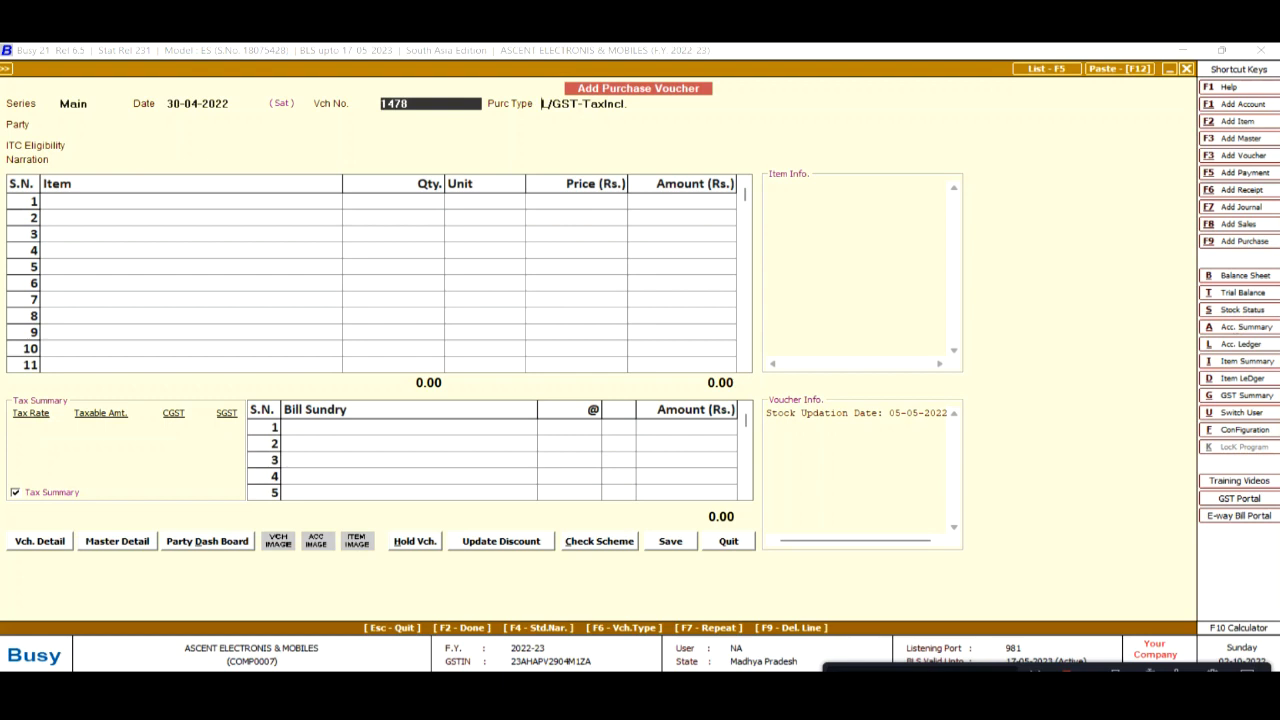
{"action": "key", "text": "Return"}
{"action": "key", "text": "Return"}
{"action": "type", "text": "1479"}
{"action": "key", "text": "Return"}
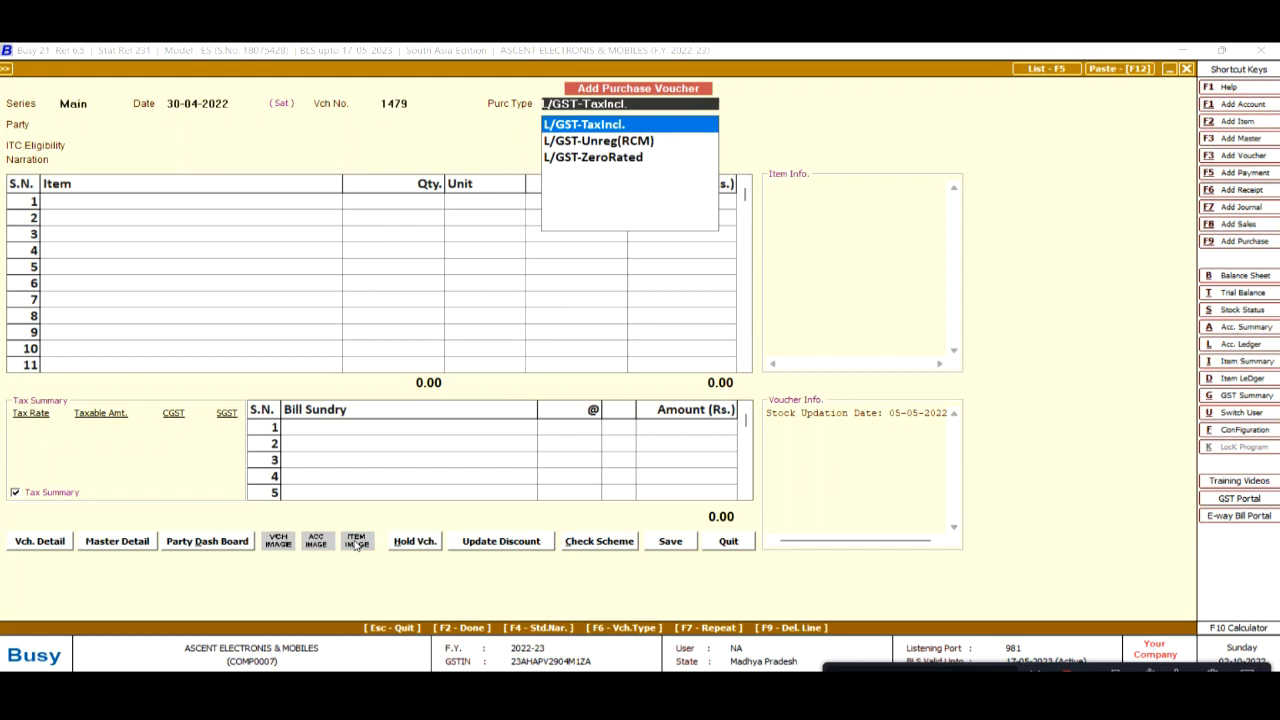
{"action": "key", "text": "Return"}
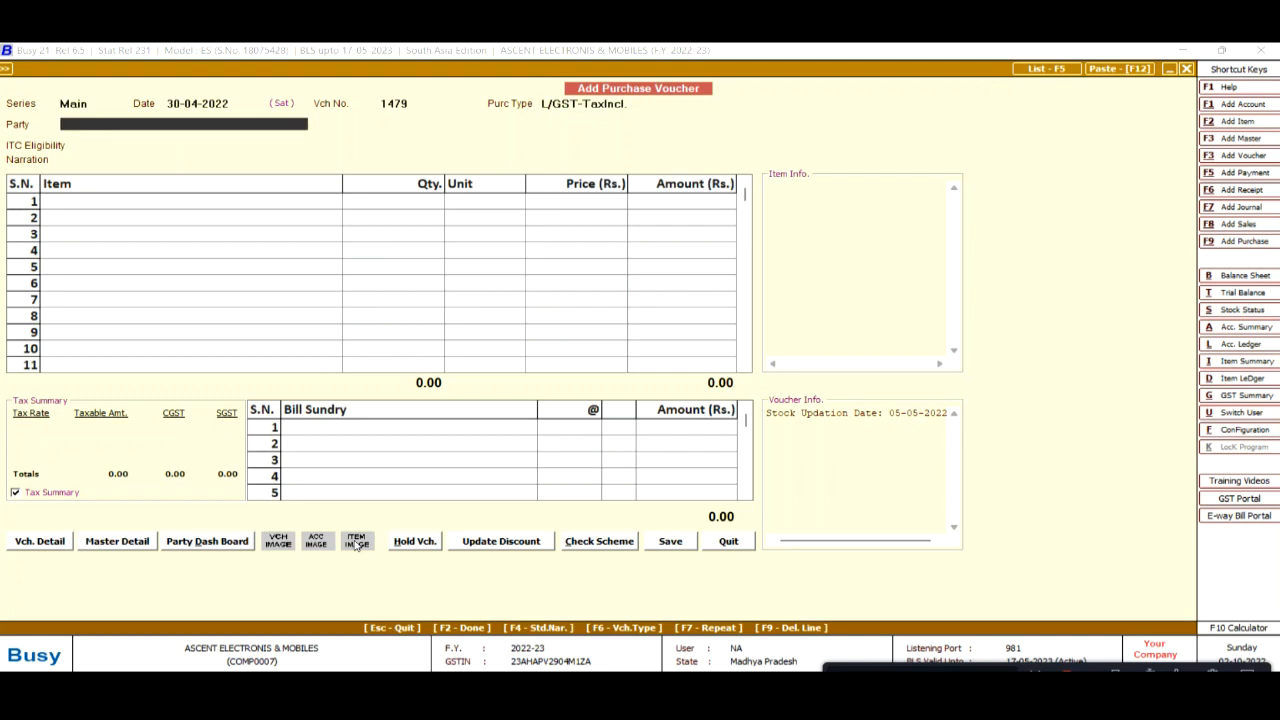
Choose MAHESH & SONS as the party, with Input Goods/Services as the ITC eligibility
{"action": "type", "text": "m"}
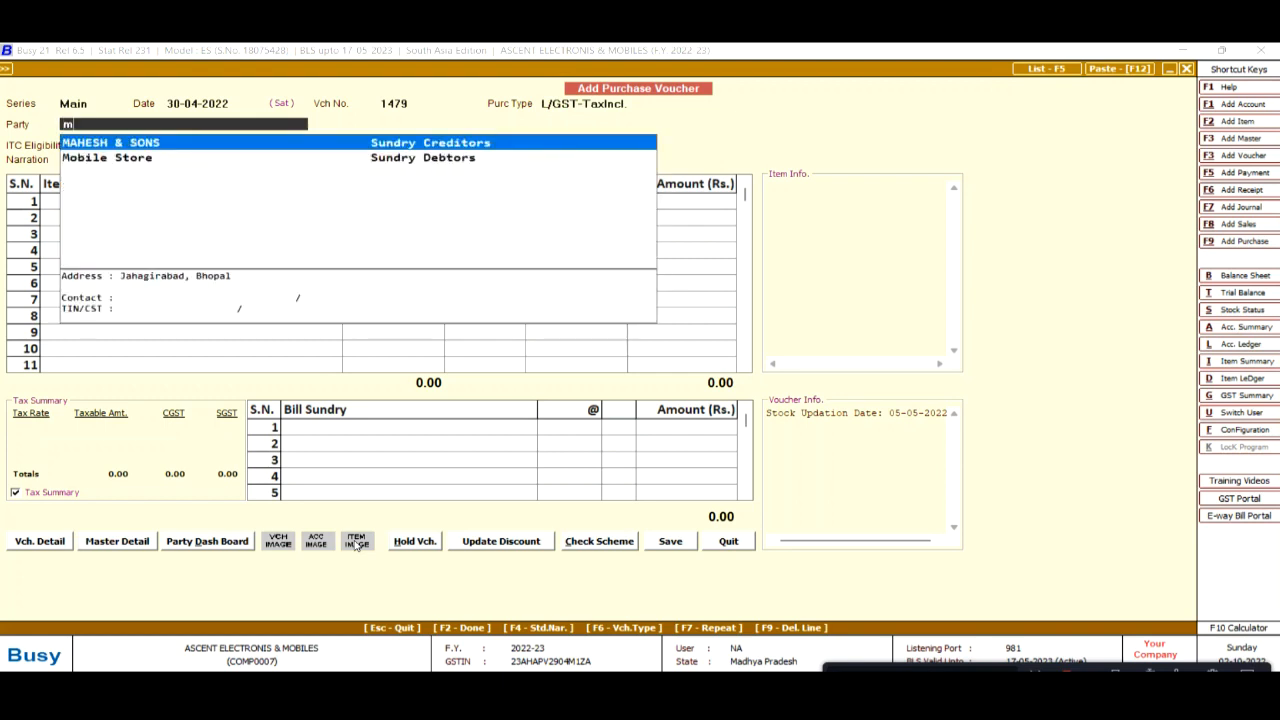
{"action": "key", "text": "Return"}
{"action": "key", "text": "Return"}
Add Jio Mobile as the first item, with a quantity of 15 Pcs. and a price of Rs. 12,000
{"action": "key", "text": "Down"}
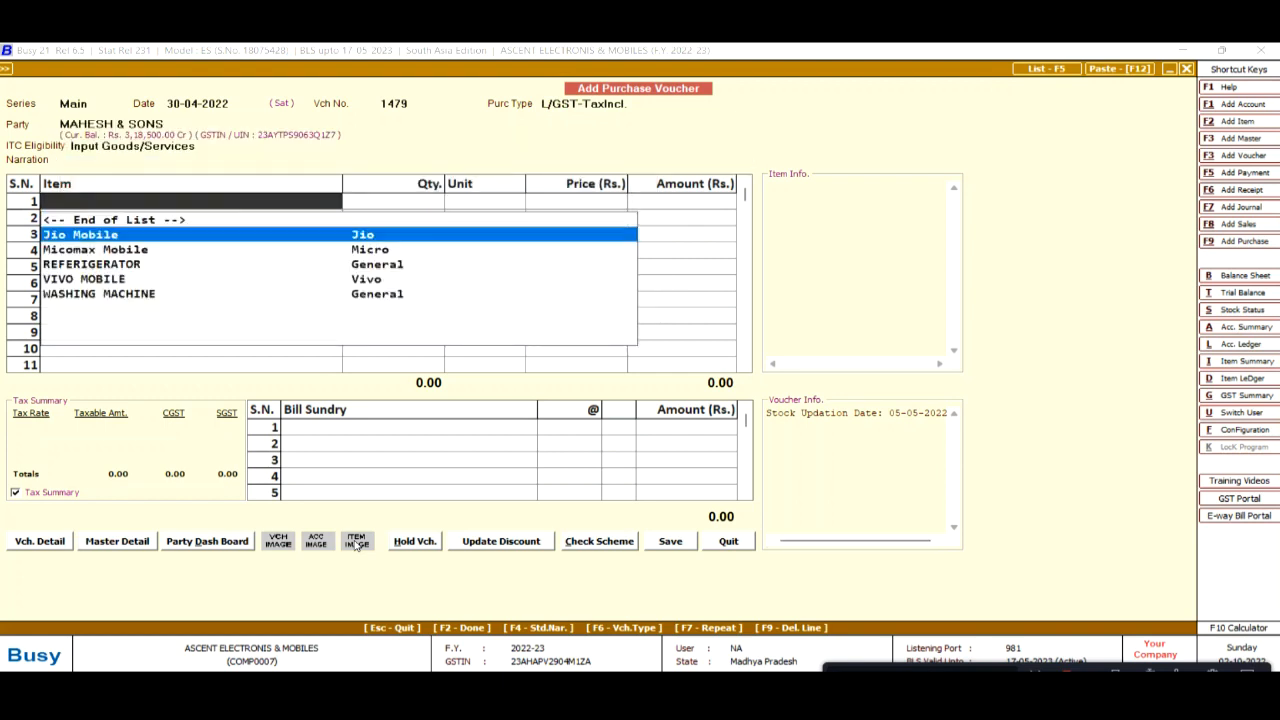
{"action": "key", "text": "Return"}
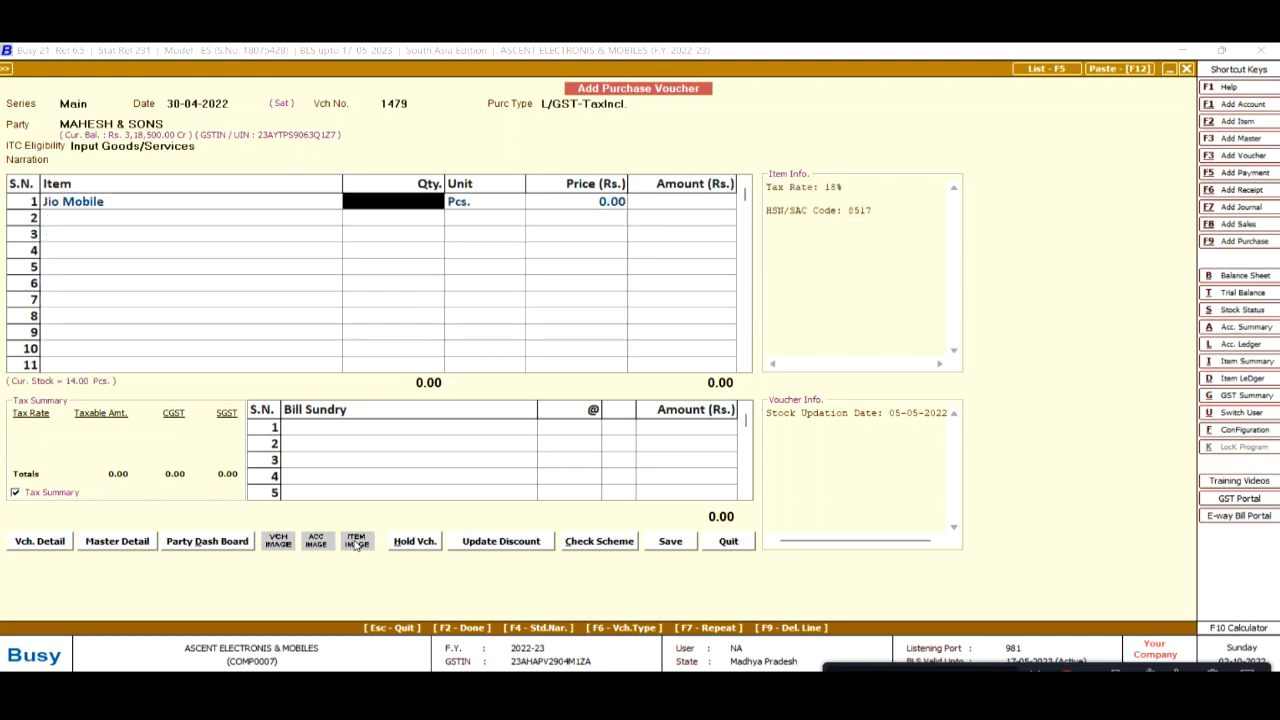
{"action": "type", "text": "10"}
{"action": "key", "text": "Return"}
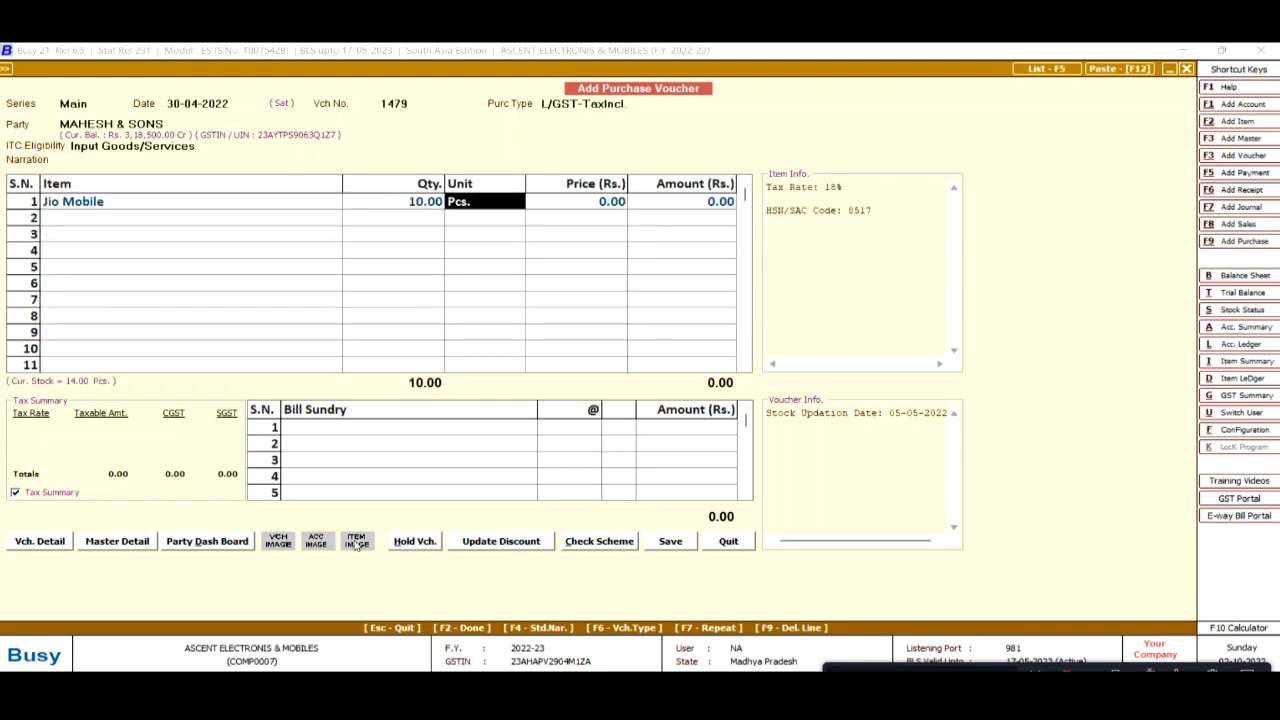
{"action": "key", "text": "shift+Tab"}
{"action": "type", "text": "1"}
{"action": "key", "text": "Return"}
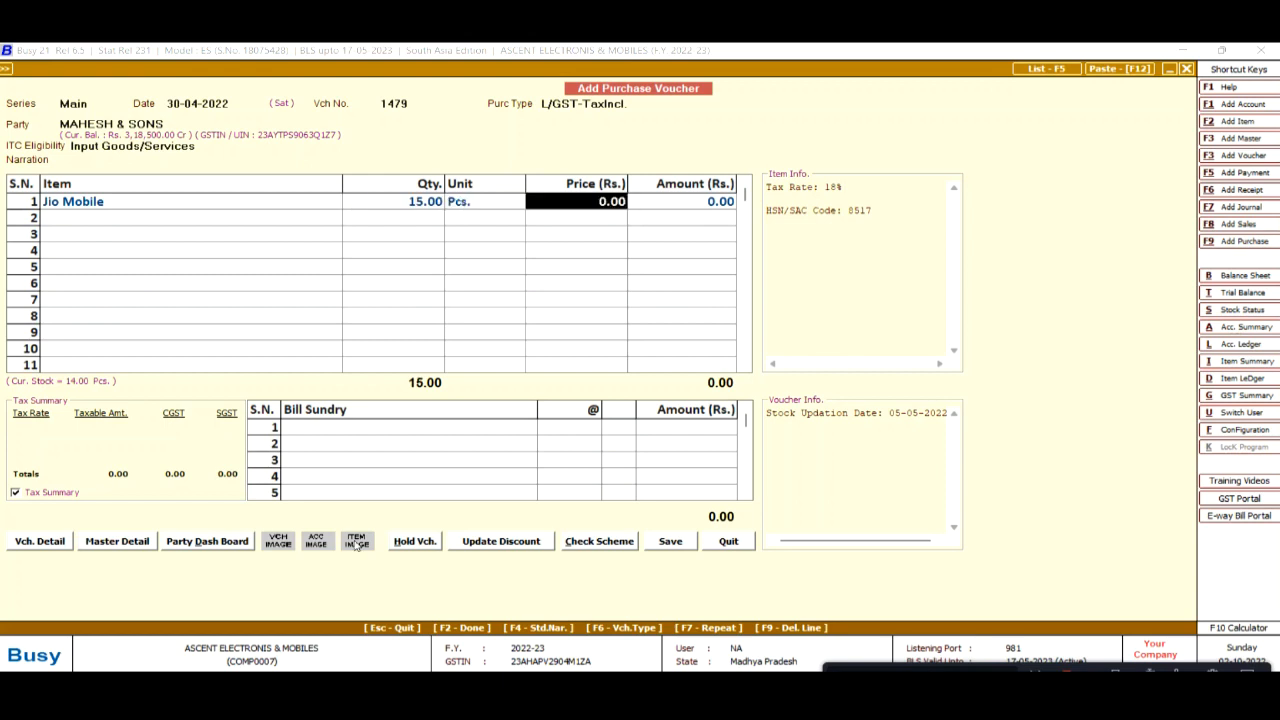
{"action": "type", "text": "12000"}
{"action": "key", "text": "Return"}
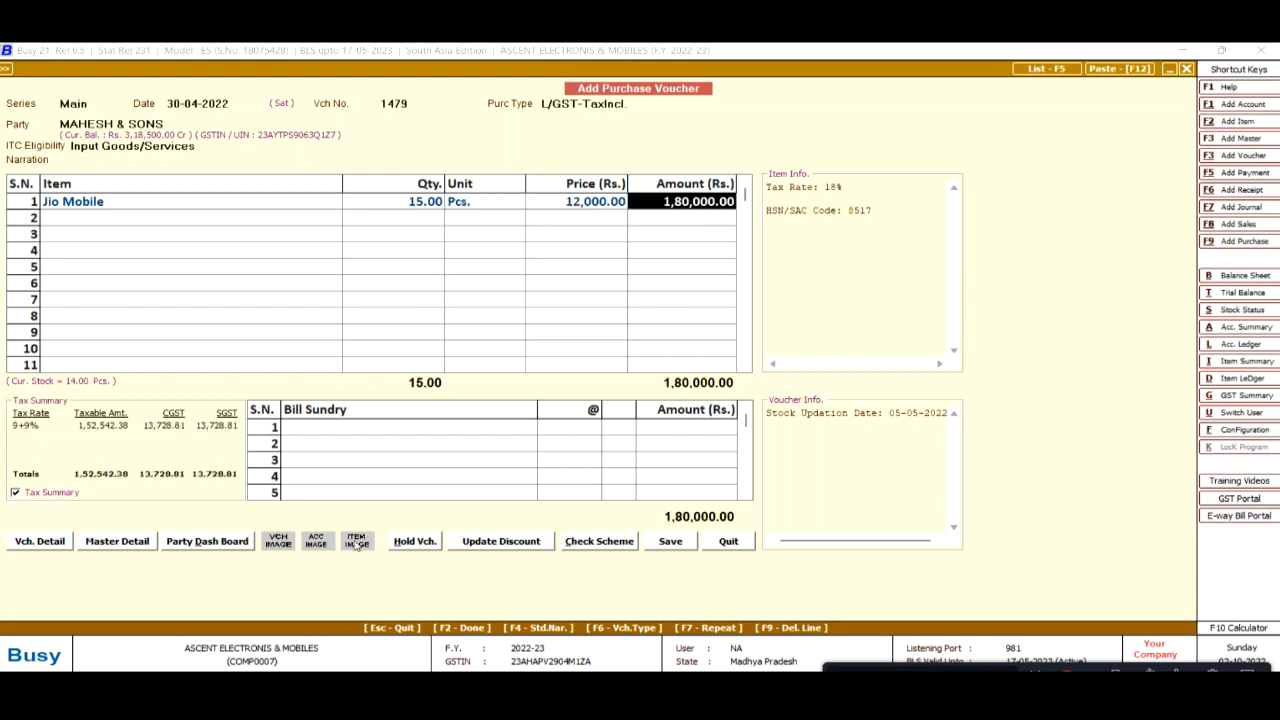
Save the purchase voucher without bill sundries, accepting the offered details including Abc Transport, and leave voucher entry
{"action": "key", "text": "Return"}
{"action": "key", "text": "Return"}
{"action": "key", "text": "Return"}
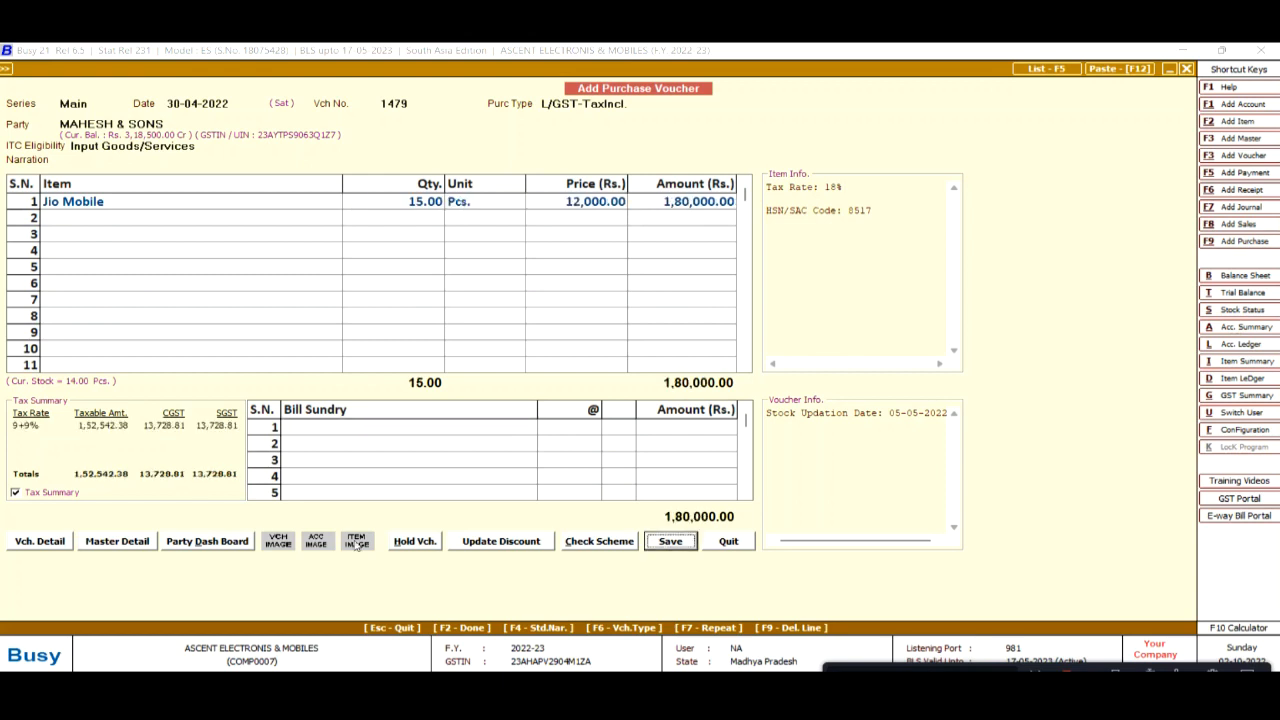
{"action": "key", "text": "Return"}
{"action": "key", "text": "Return"}
{"action": "key", "text": "Return"}
{"action": "key", "text": "Return"}
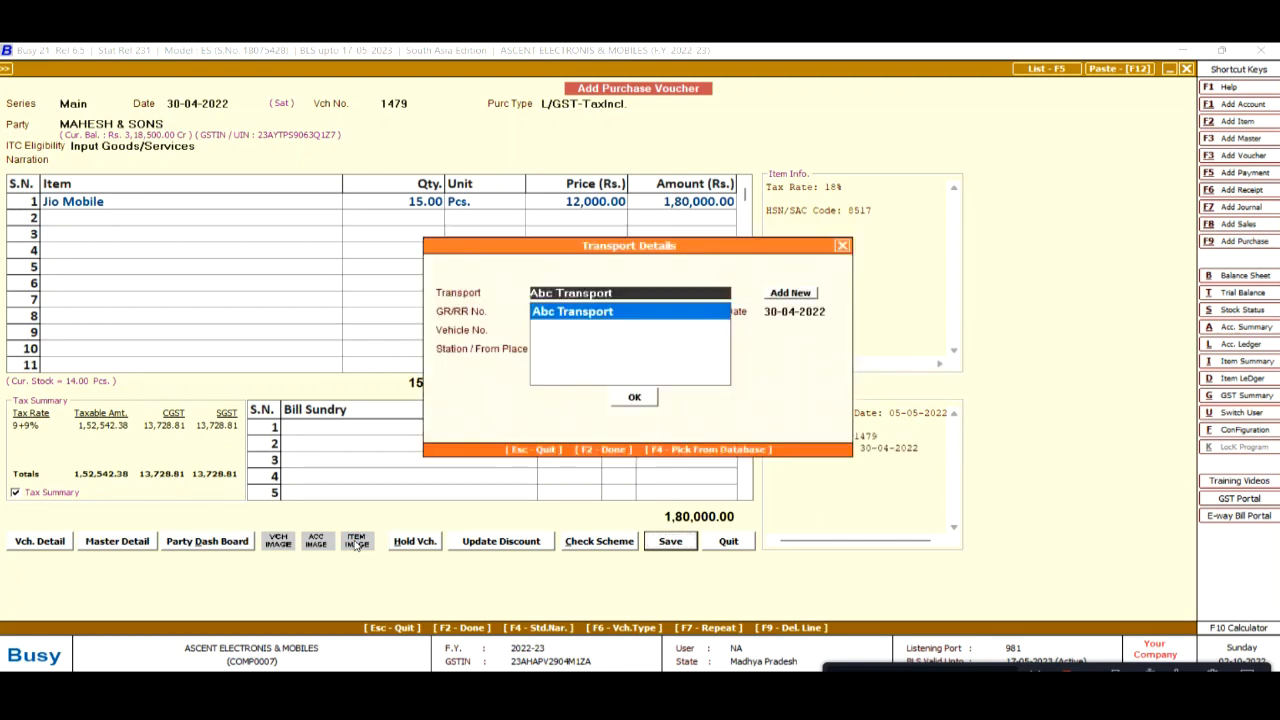
{"action": "key", "text": "Return"}
{"action": "key", "text": "Return"}
{"action": "key", "text": "Return"}
{"action": "key", "text": "Return"}
{"action": "key", "text": "Return"}
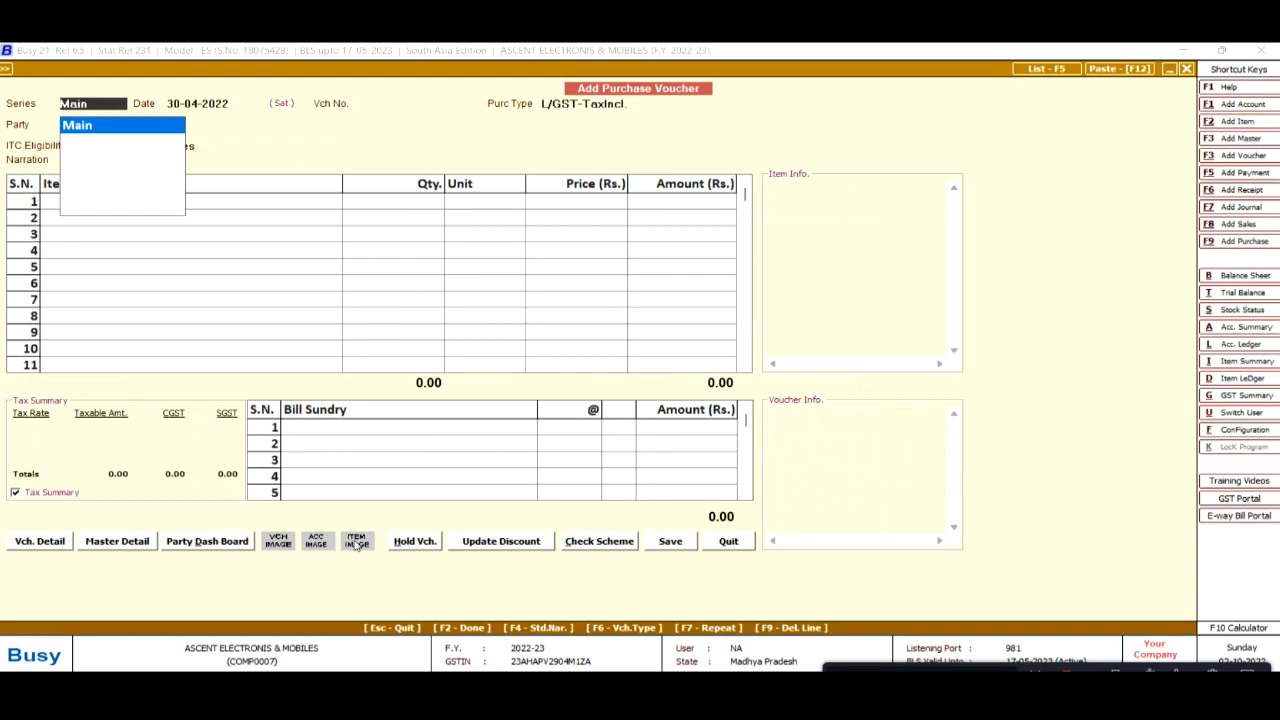
{"action": "key", "text": "Escape"}
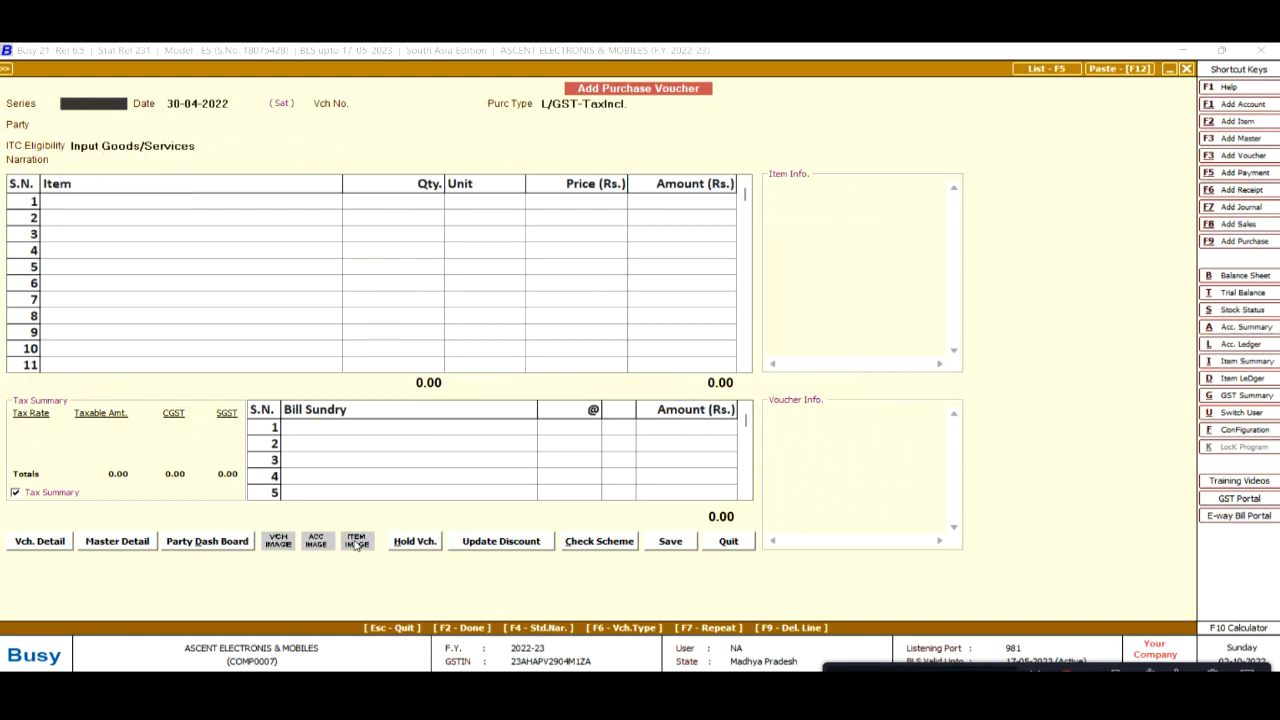
{"action": "key", "text": "Escape"}
Open the item-wise Stock Ledger report from the inventory books
{"action": "key", "text": "Left"}
{"action": "key", "text": "Right"}
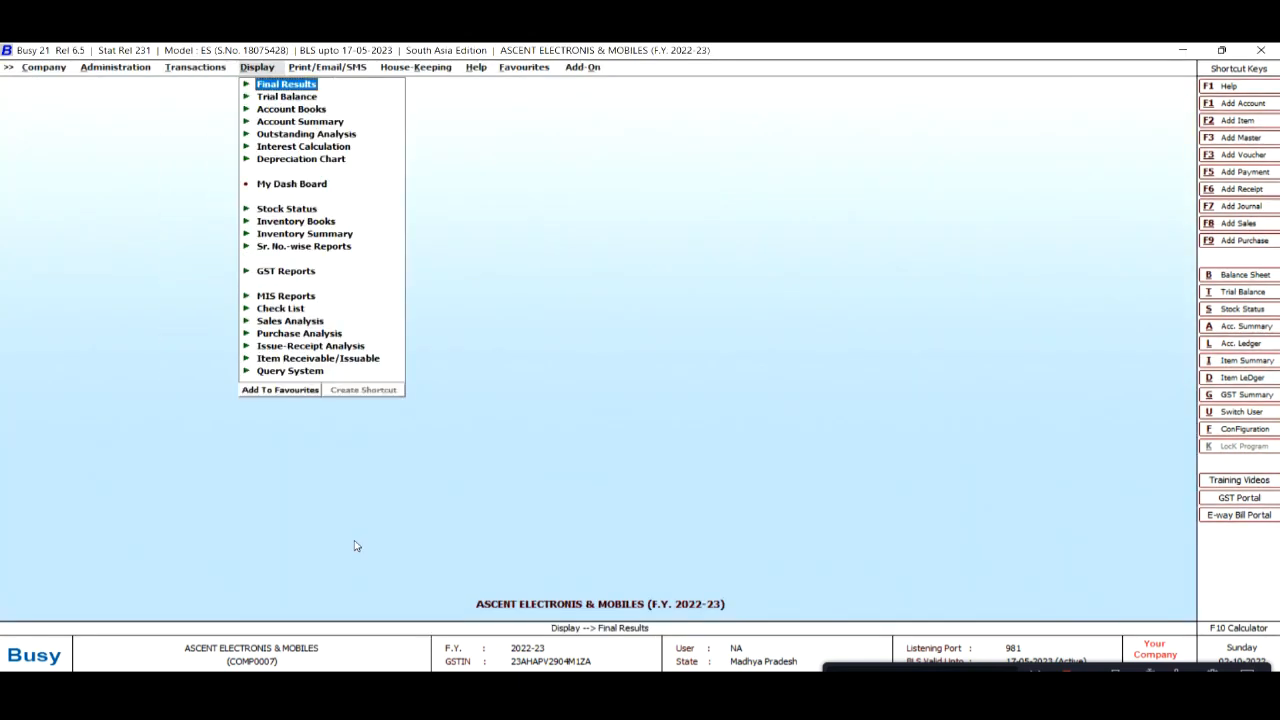
{"action": "key", "text": "Down"}
{"action": "key", "text": "Down"}
{"action": "key", "text": "Up"}
{"action": "key", "text": "Up"}
{"action": "key", "text": "Down"}
{"action": "key", "text": "Down"}
{"action": "key", "text": "Down"}
{"action": "key", "text": "Down"}
{"action": "key", "text": "Down"}
{"action": "key", "text": "Down"}
{"action": "key", "text": "Down"}
{"action": "key", "text": "Down"}
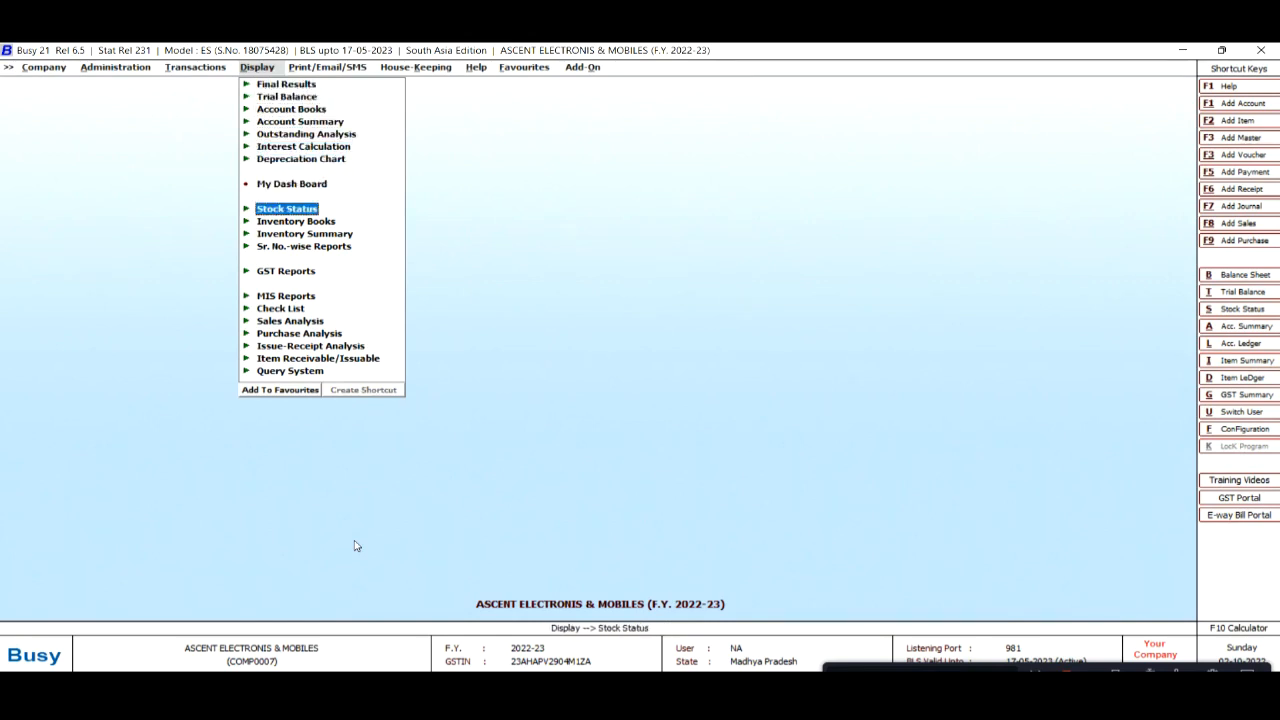
{"action": "key", "text": "Down"}
{"action": "key", "text": "Right"}
{"action": "key", "text": "Down"}
{"action": "key", "text": "Right"}
{"action": "key", "text": "Return"}
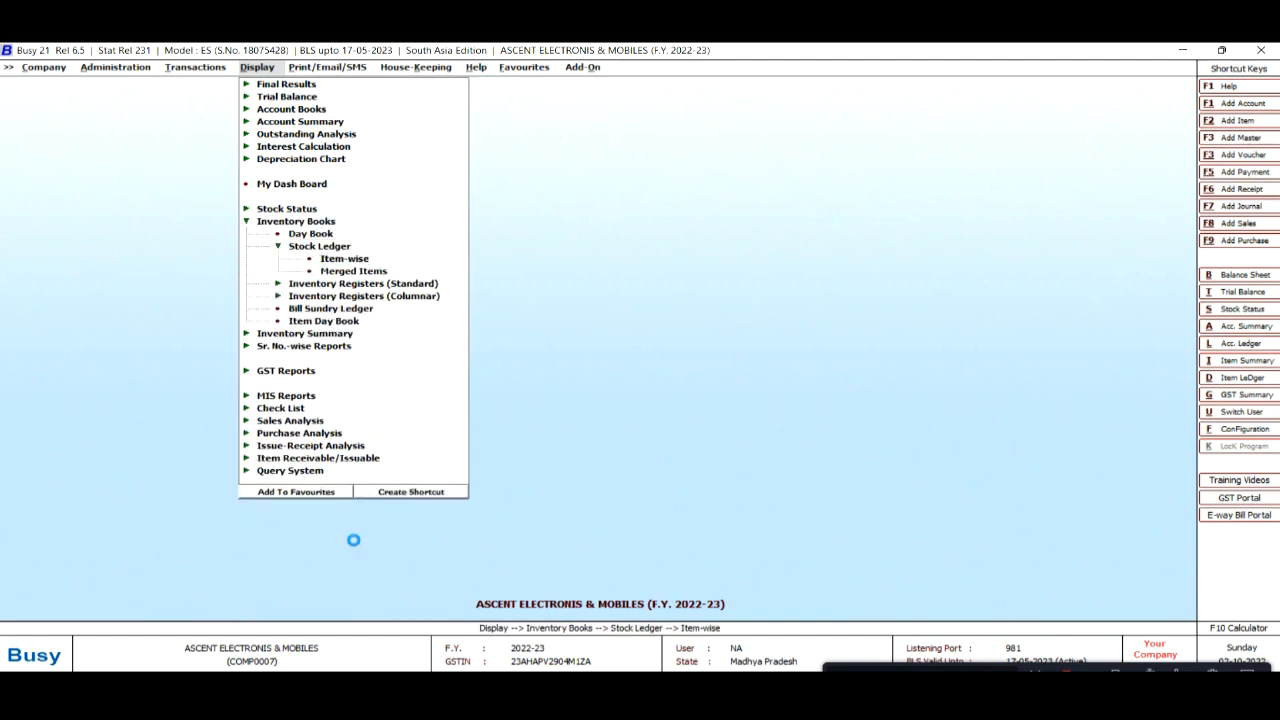
Generate the stock ledger for Jio Mobile from 01-04-2022 to 30-04-2022 with the default display options
{"action": "key", "text": "Return"}
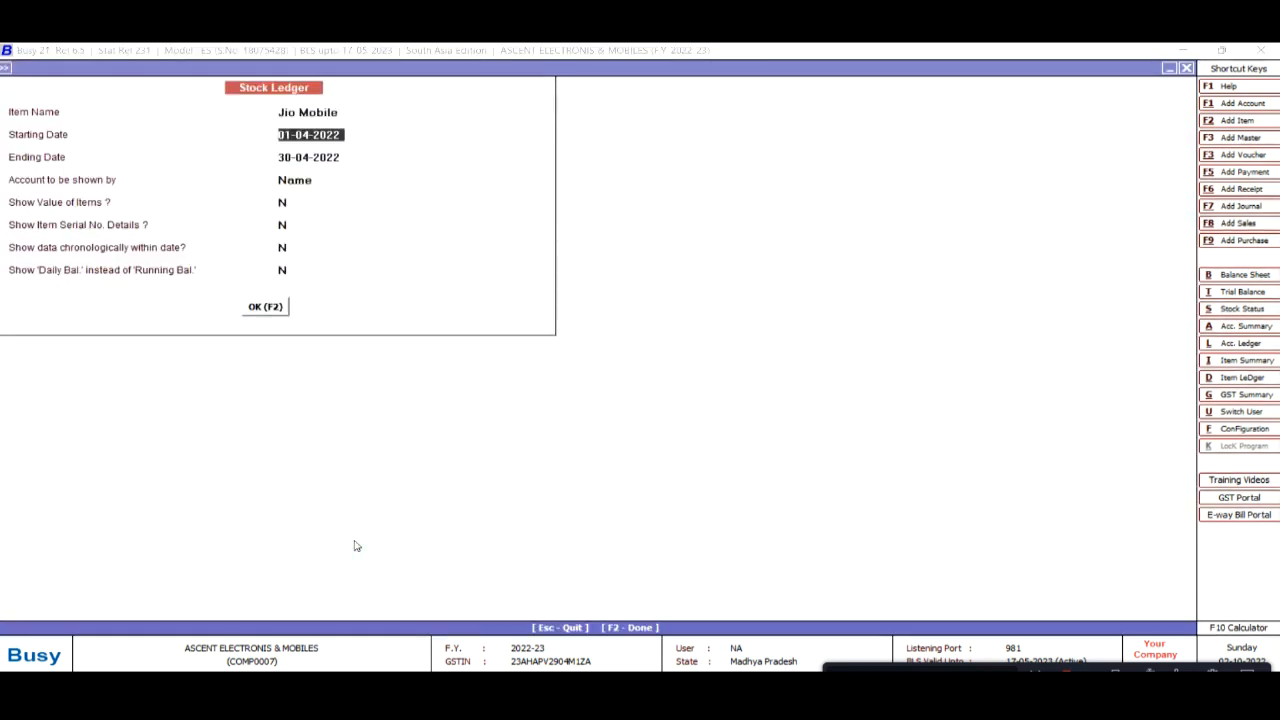
{"action": "key", "text": "Return"}
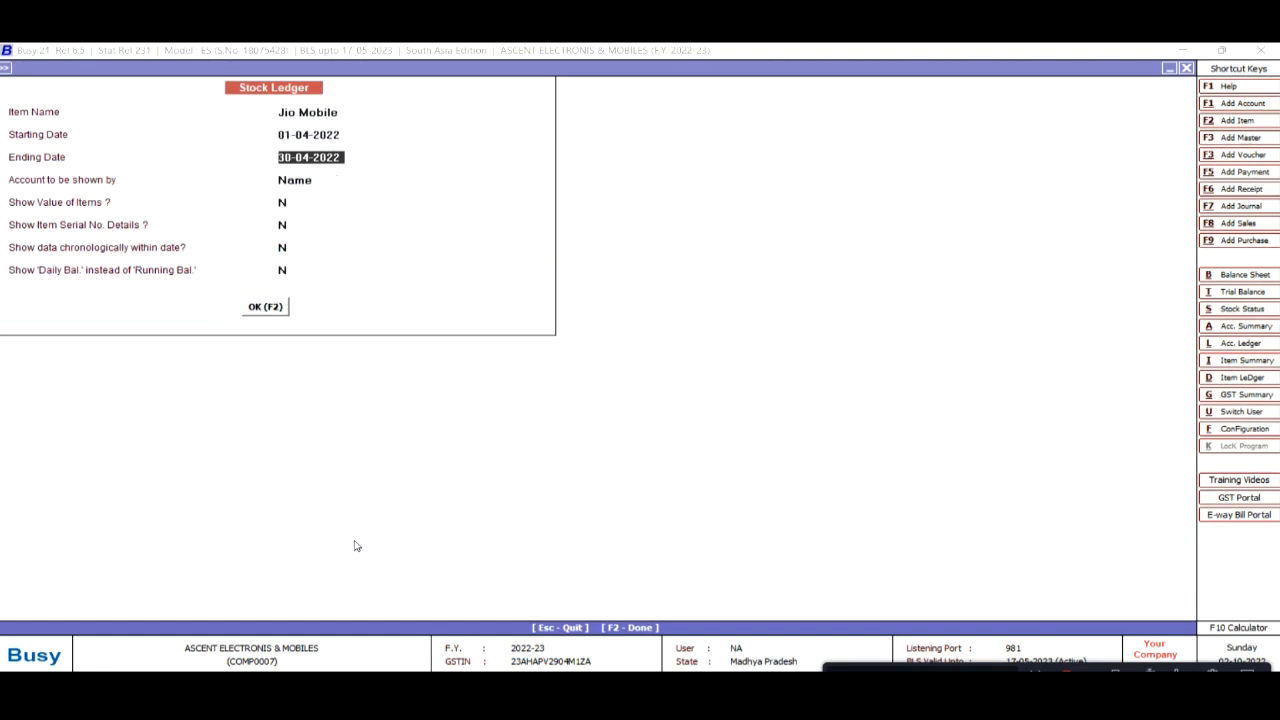
{"action": "key", "text": "Return"}
{"action": "key", "text": "Return"}
{"action": "key", "text": "Return"}
{"action": "key", "text": "Return"}
{"action": "key", "text": "Return"}
{"action": "key", "text": "Return"}
{"action": "key", "text": "Return"}
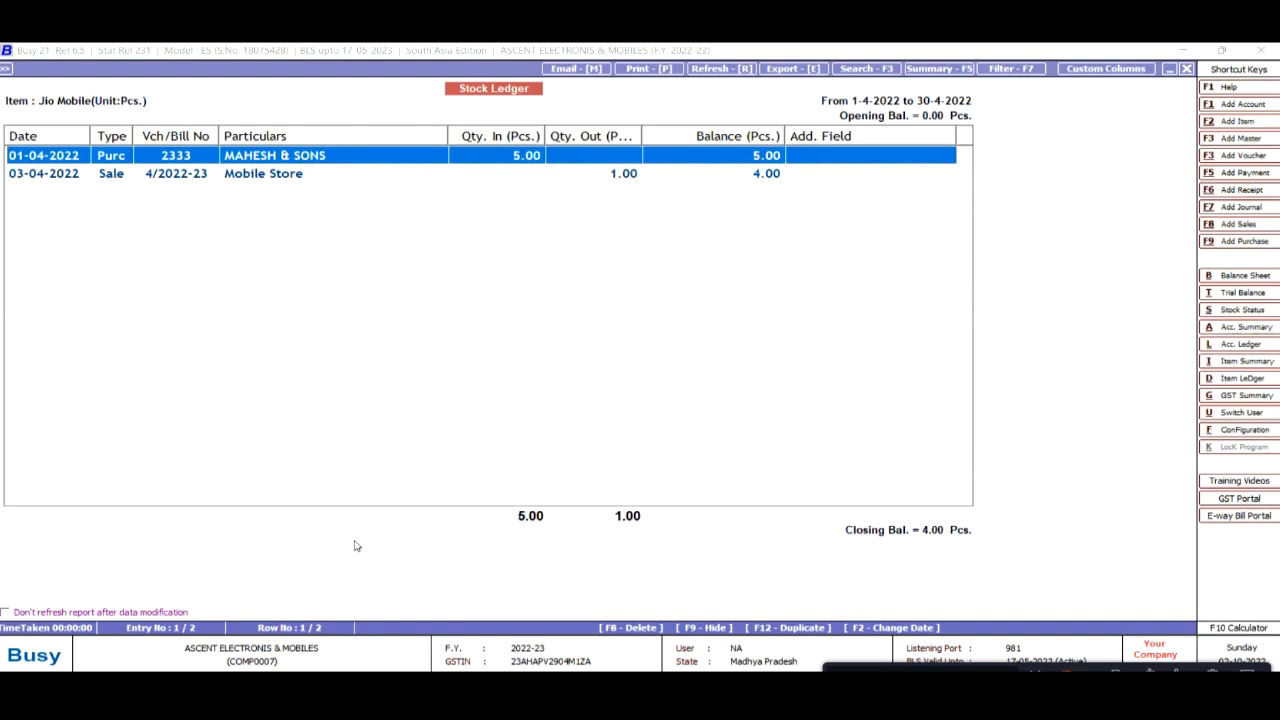
Set the stock ledger's ending date to 15-05-2022 and examine the entries for purchase vouchers 1478 and 1479
{"action": "key", "text": "F2"}
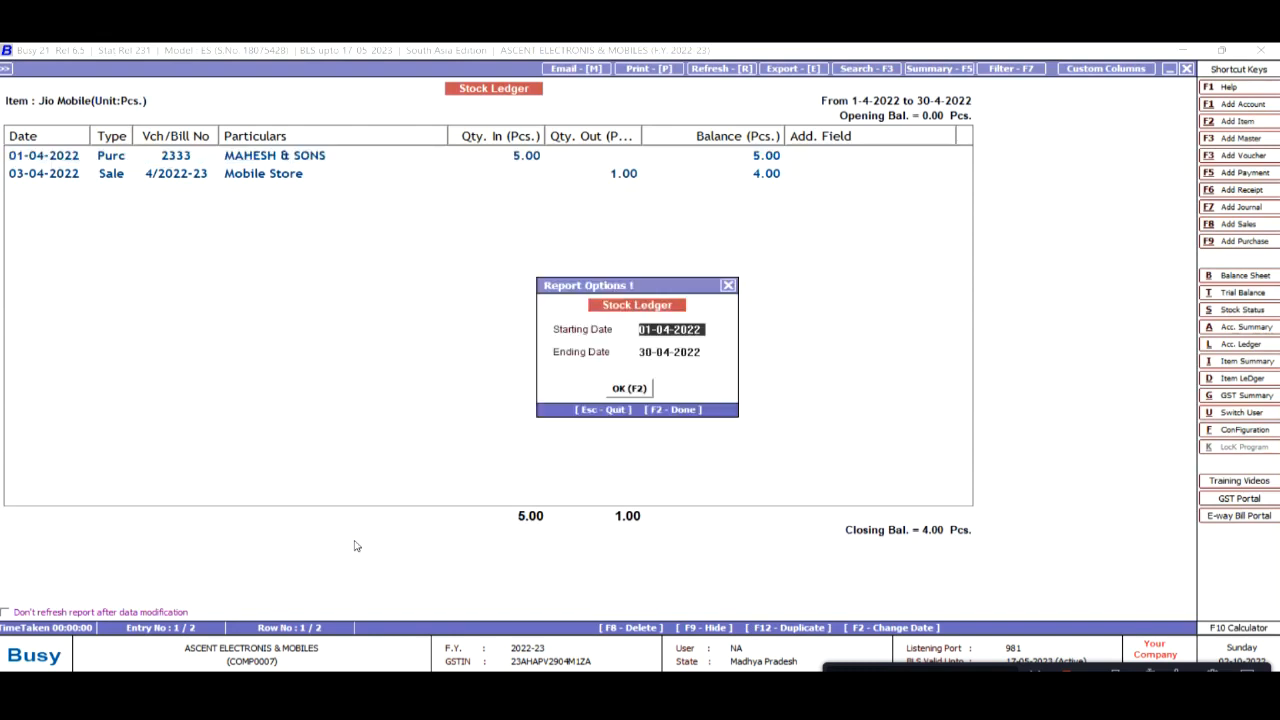
{"action": "key", "text": "Return"}
{"action": "type", "text": "15-05"}
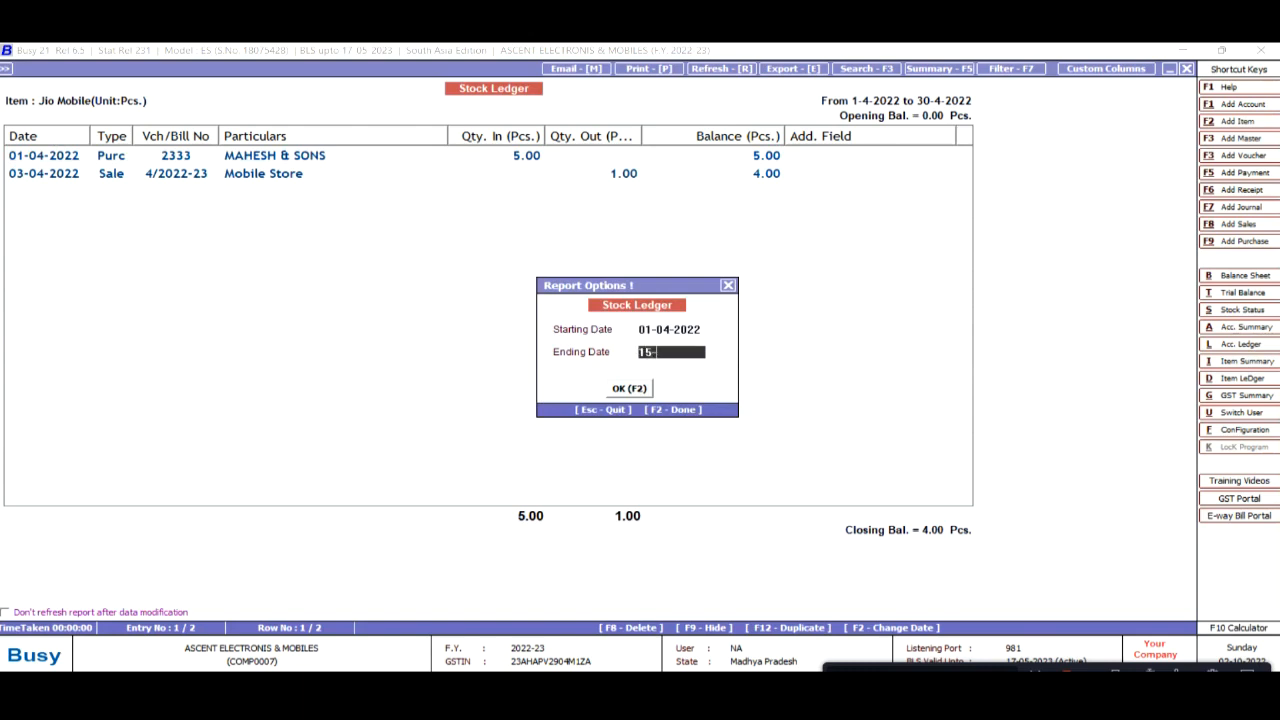
{"action": "key", "text": "Return"}
{"action": "key", "text": "Return"}
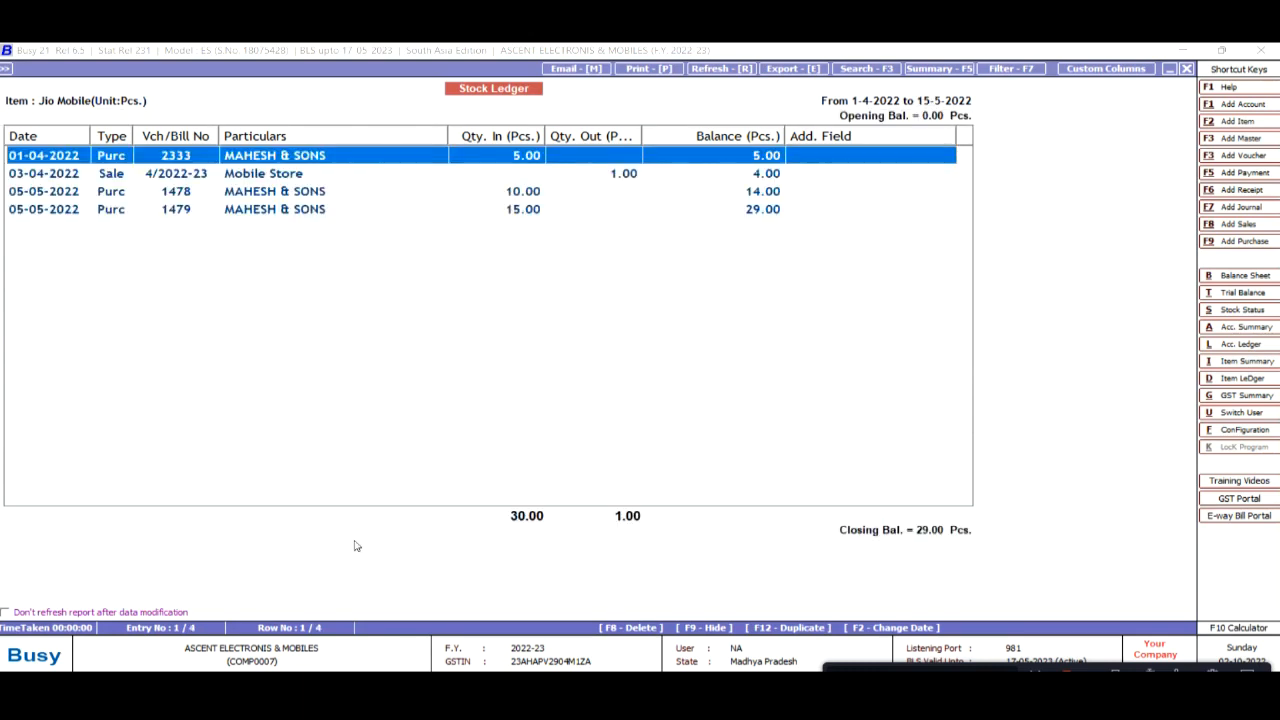
{"action": "key", "text": "Down"}
{"action": "key", "text": "Down"}
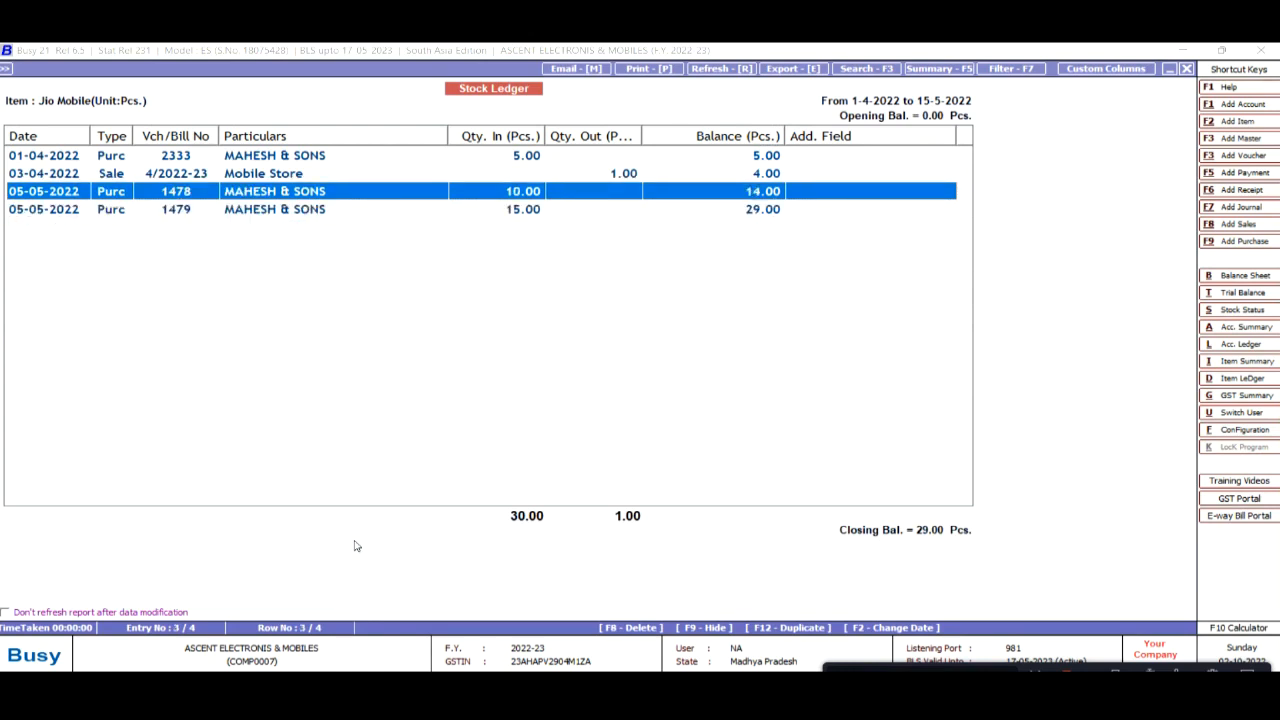
{"action": "key", "text": "Down"}
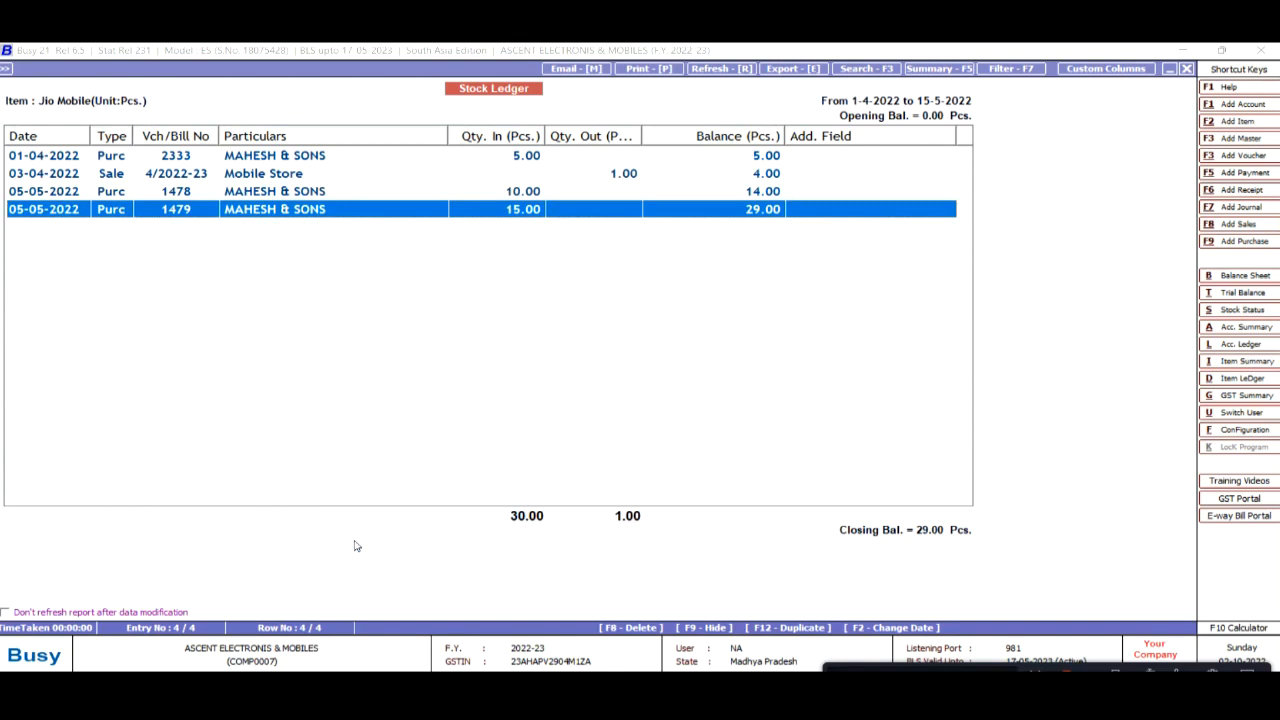
{"action": "key", "text": "Up"}
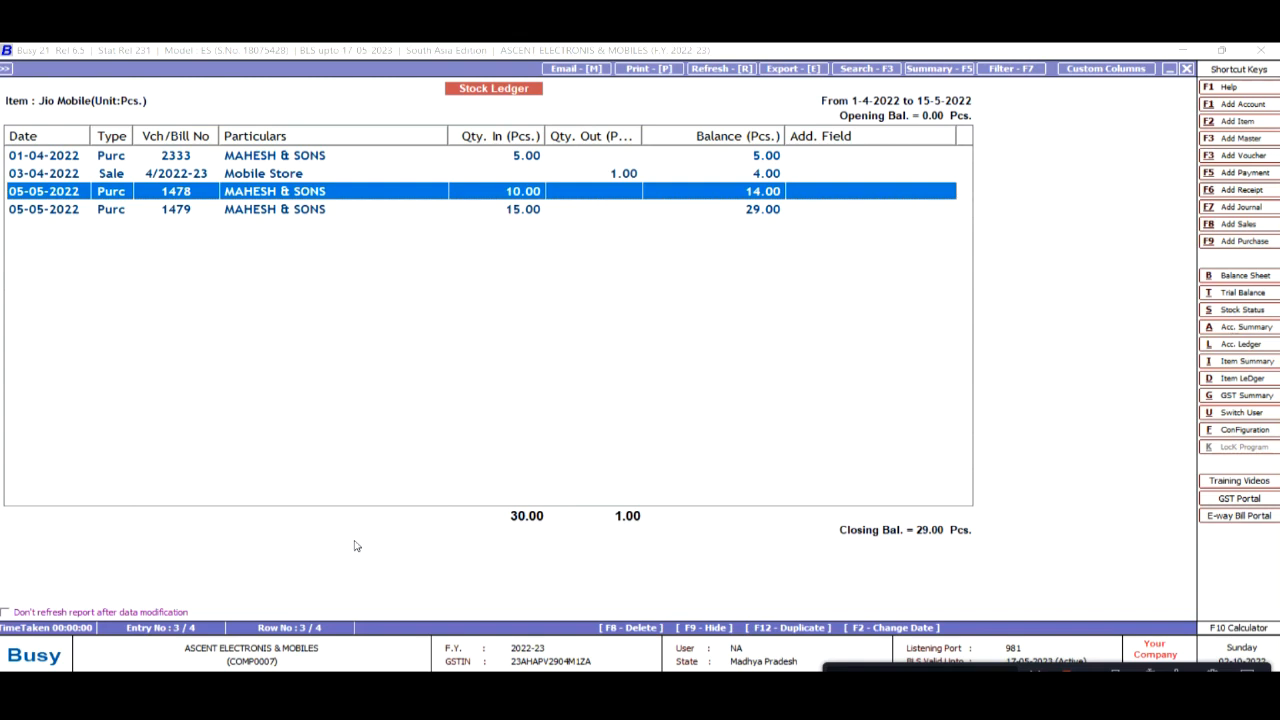
{"action": "key", "text": "Down"}
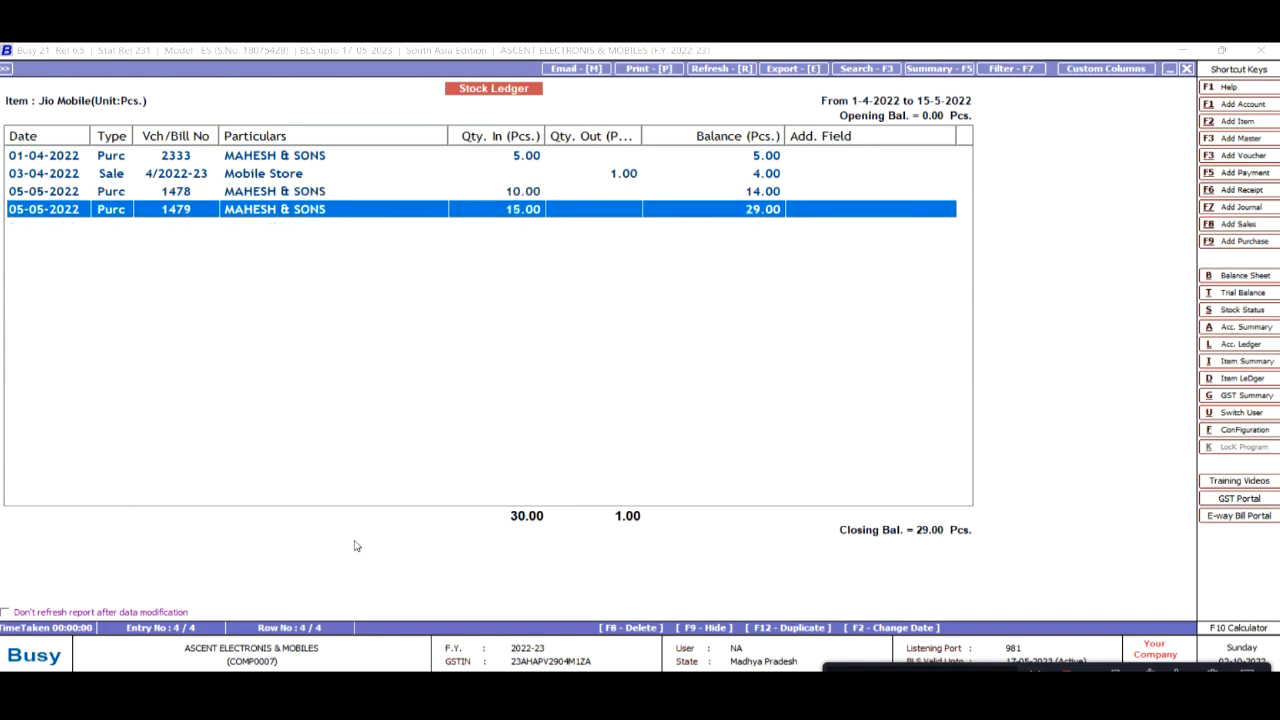
Close the stock ledger and open the Account Ledger report from the account books
{"action": "key", "text": "Escape"}
{"action": "key", "text": "Escape"}
{"action": "key", "text": "Escape"}
{"action": "key", "text": "Escape"}
{"action": "key", "text": "Up"}
{"action": "key", "text": "Up"}
{"action": "key", "text": "Up"}
{"action": "key", "text": "Up"}
{"action": "key", "text": "Up"}
{"action": "key", "text": "Up"}
{"action": "key", "text": "Up"}
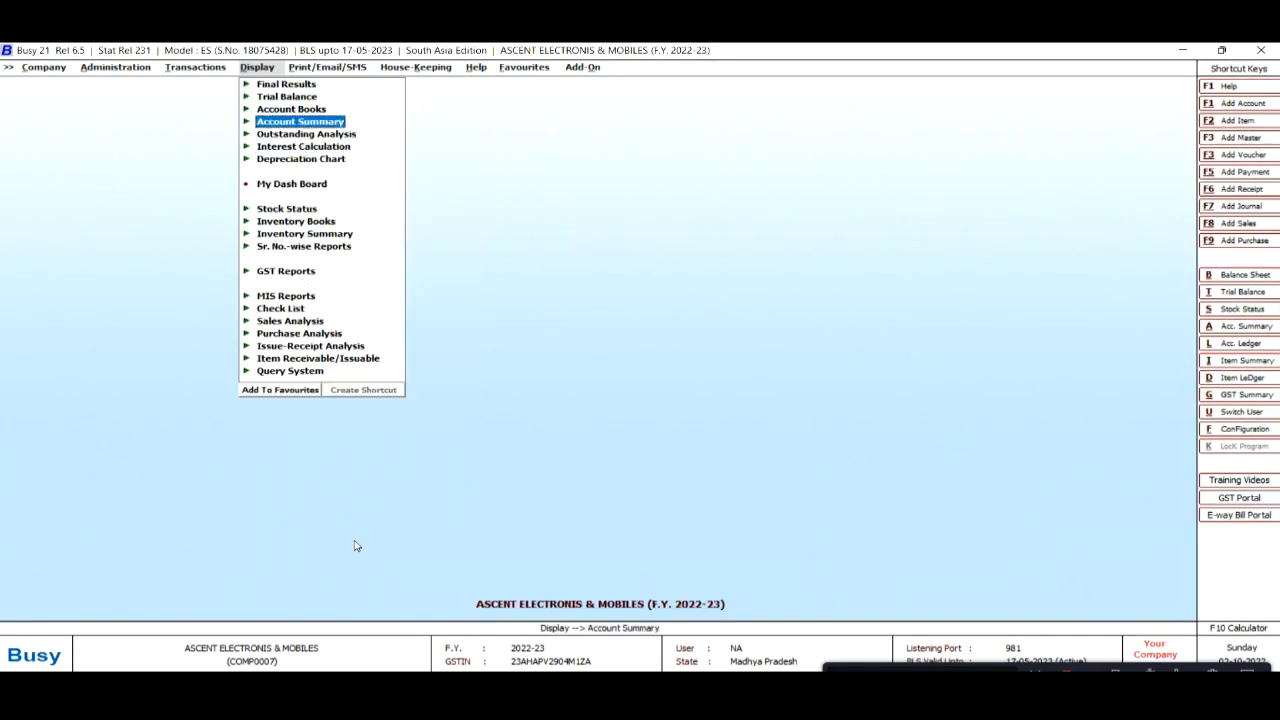
{"action": "key", "text": "Return"}
{"action": "key", "text": "Down"}
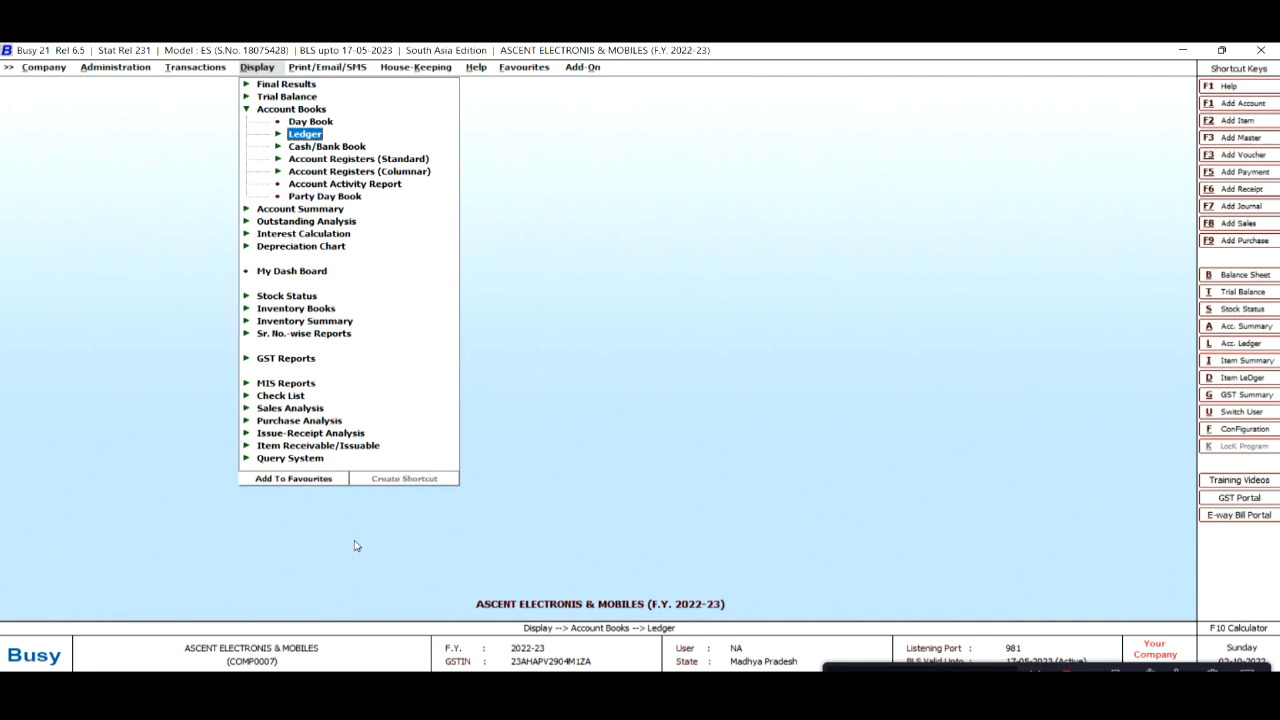
{"action": "key", "text": "Return"}
{"action": "key", "text": "Down"}
{"action": "key", "text": "Up"}
{"action": "key", "text": "Return"}
{"action": "key", "text": "Return"}
{"action": "key", "text": "Return"}
{"action": "key", "text": "Return"}
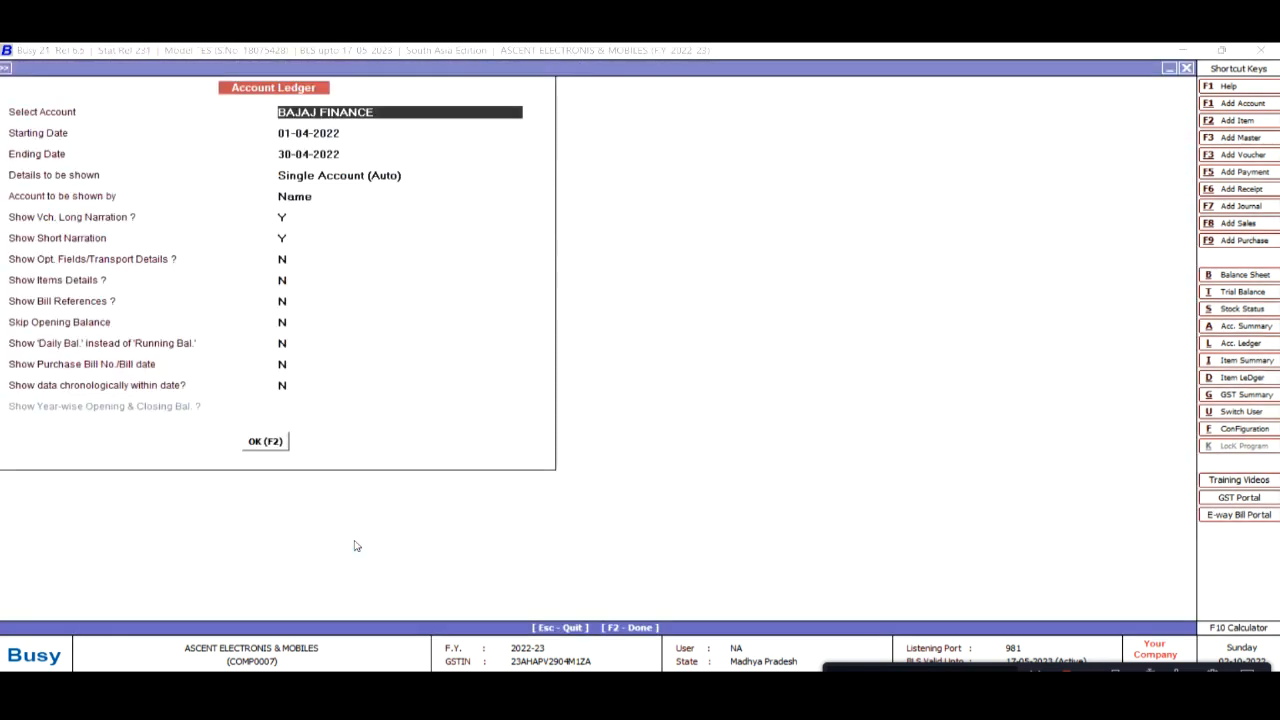
Generate the account ledger for MAHESH & SONS from 01-04-2022 to 30-04-2022 with default options and examine the purchase entries
{"action": "type", "text": "mah"}
{"action": "key", "text": "Return"}
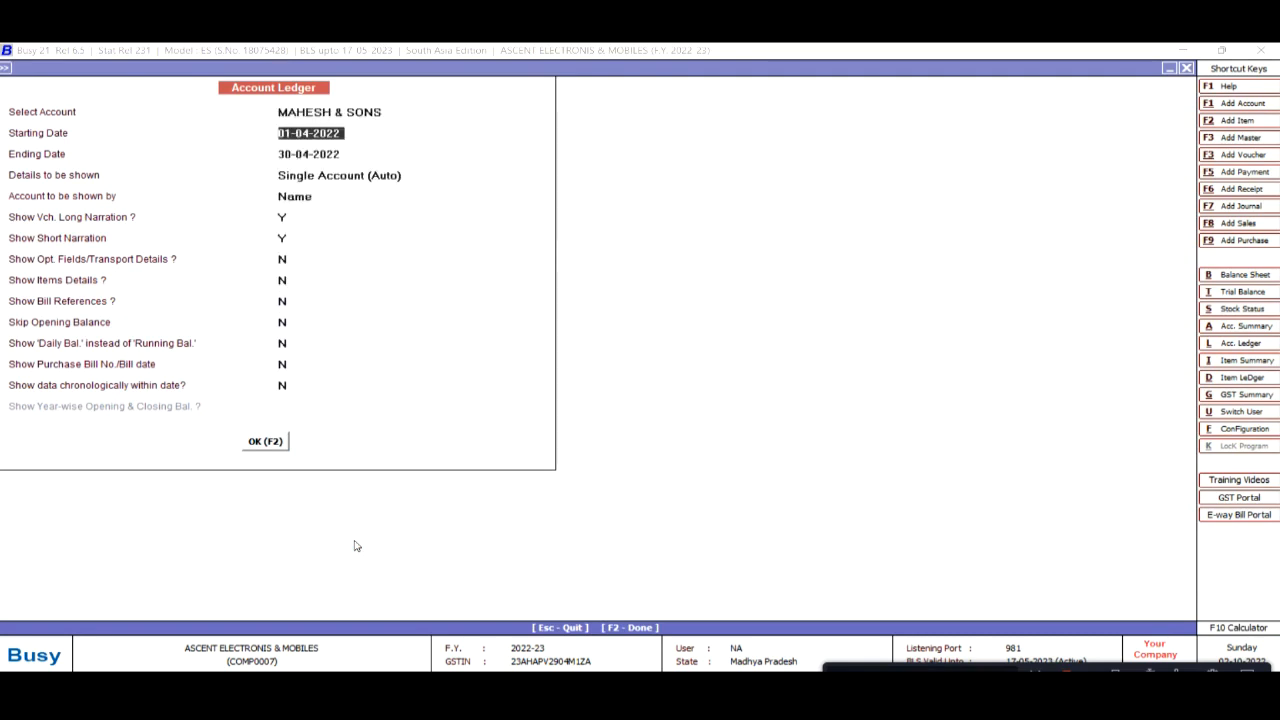
{"action": "key", "text": "Return"}
{"action": "key", "text": "F2"}
{"action": "key", "text": "Down"}
{"action": "key", "text": "Down"}
{"action": "key", "text": "Down"}
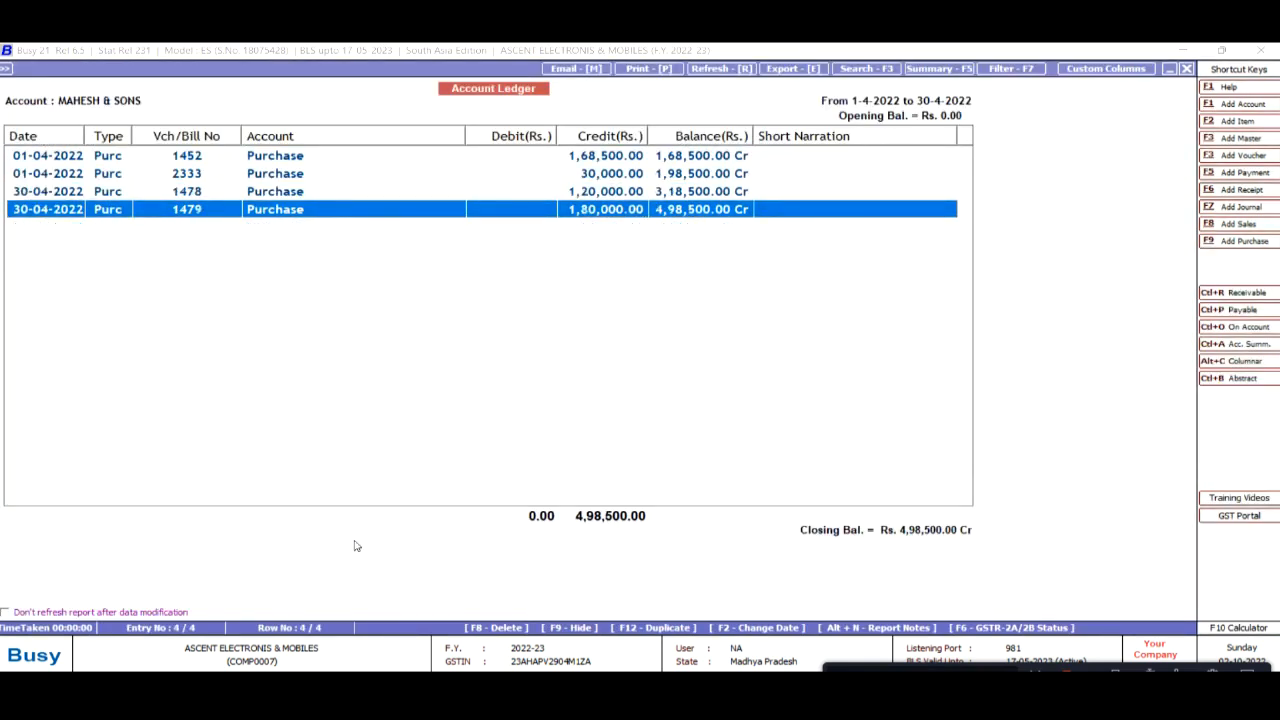
Open purchase voucher 1479 from the ledger, check its stock updation date, and close the voucher and ledger without changes
{"action": "key", "text": "Return"}
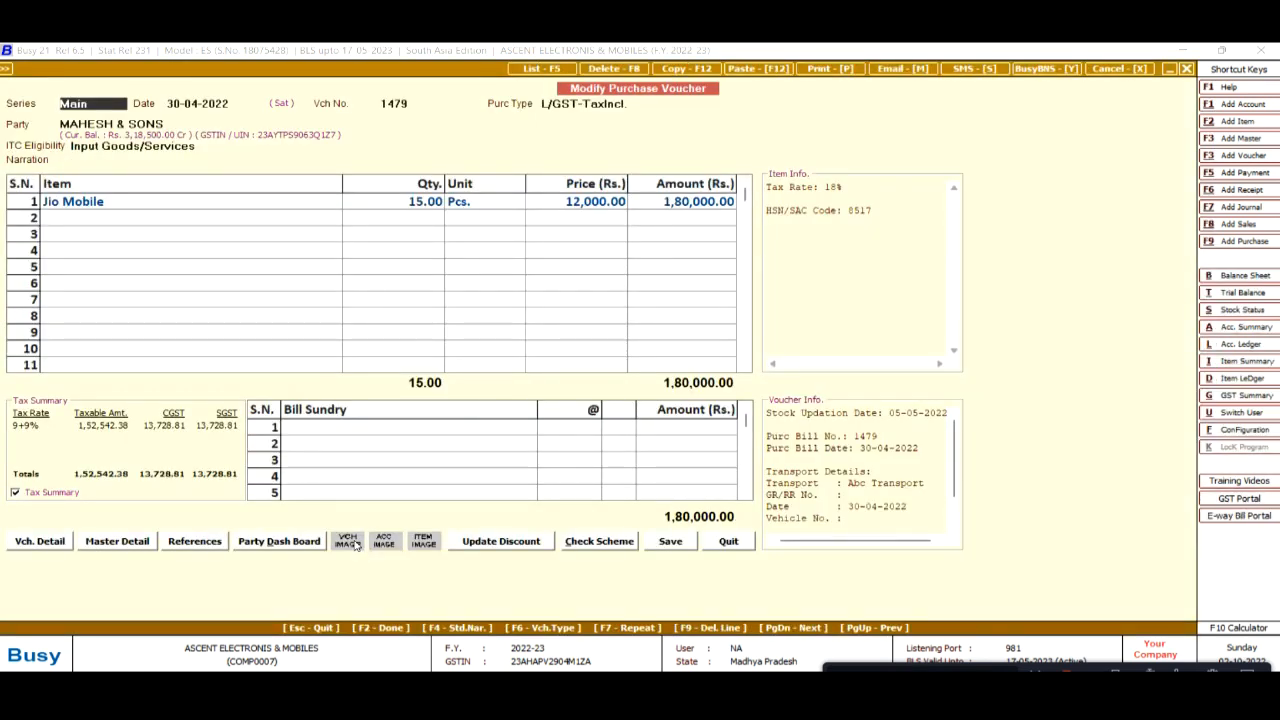
{"action": "key", "text": "Return"}
{"action": "key", "text": "Return"}
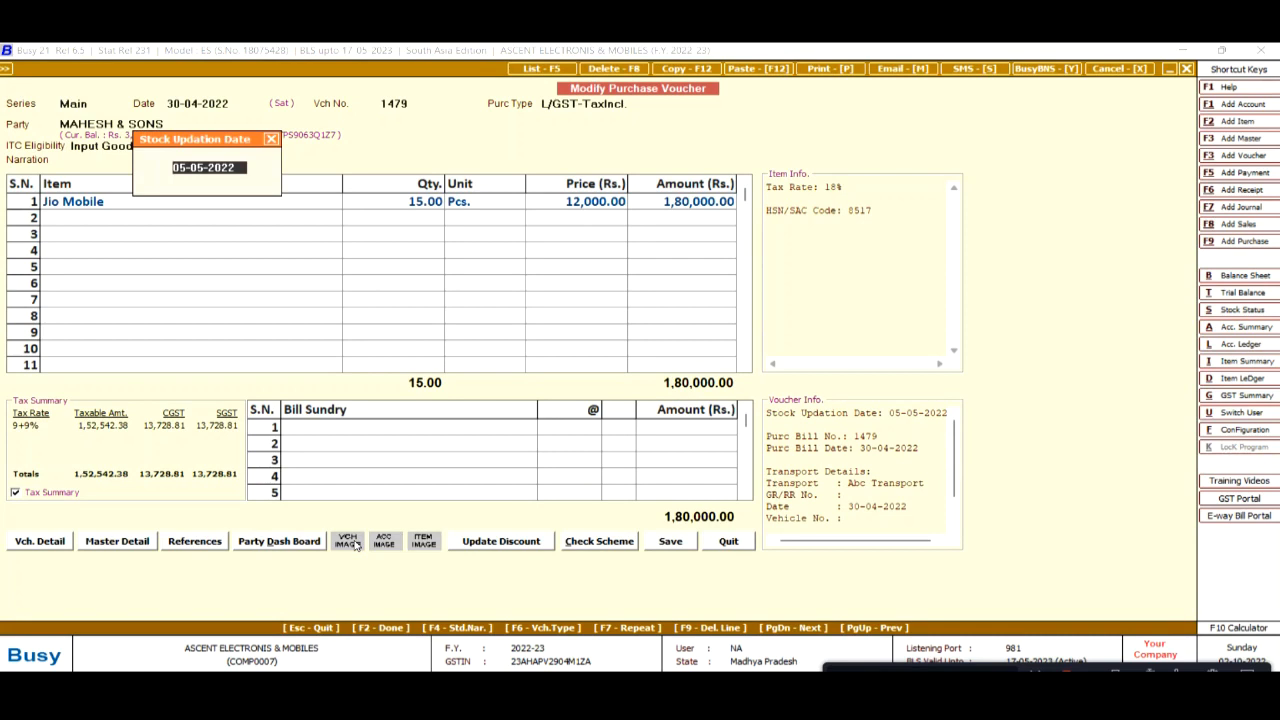
{"action": "key", "text": "Escape"}
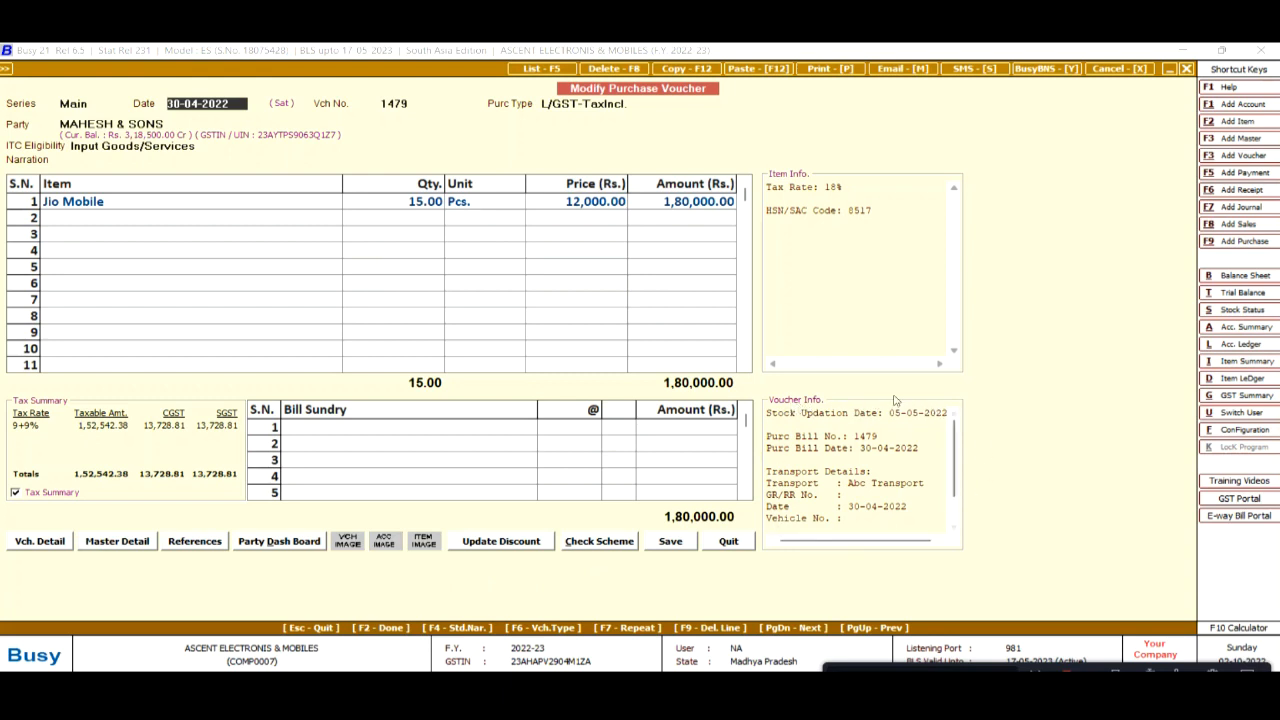
{"action": "key", "text": "Escape"}
{"action": "key", "text": "Return"}
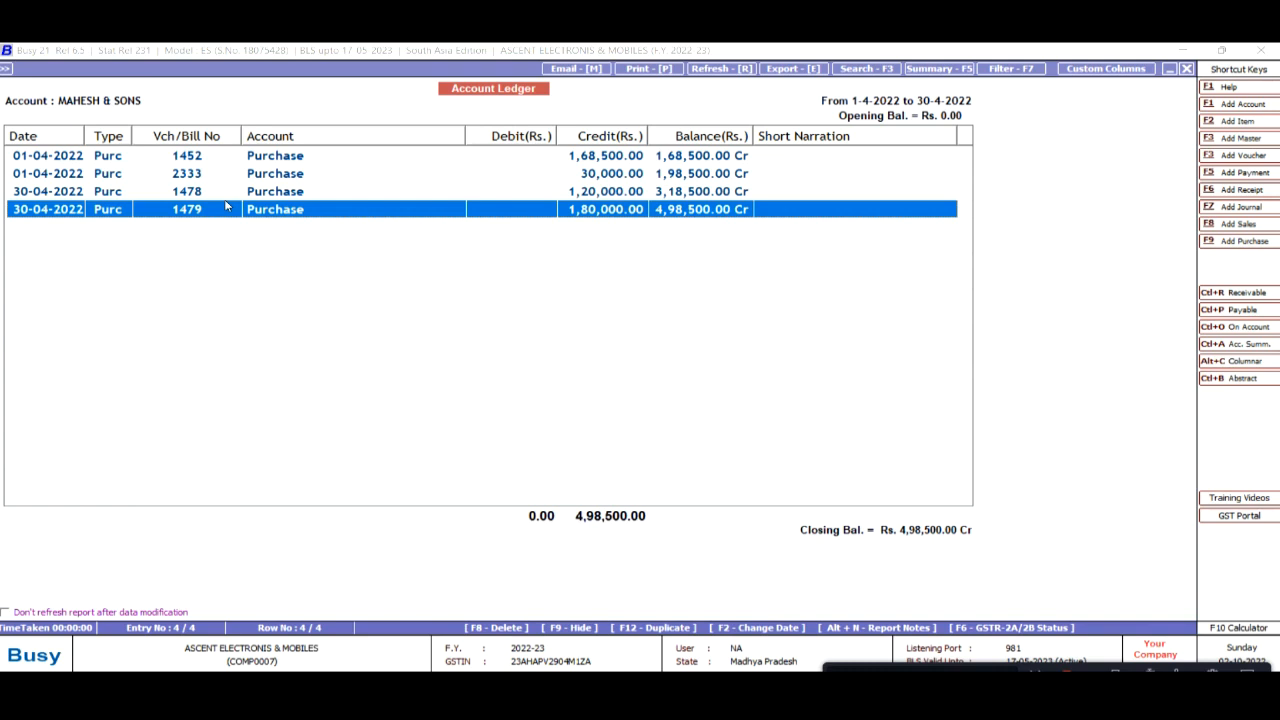
{"action": "key", "text": "Escape"}
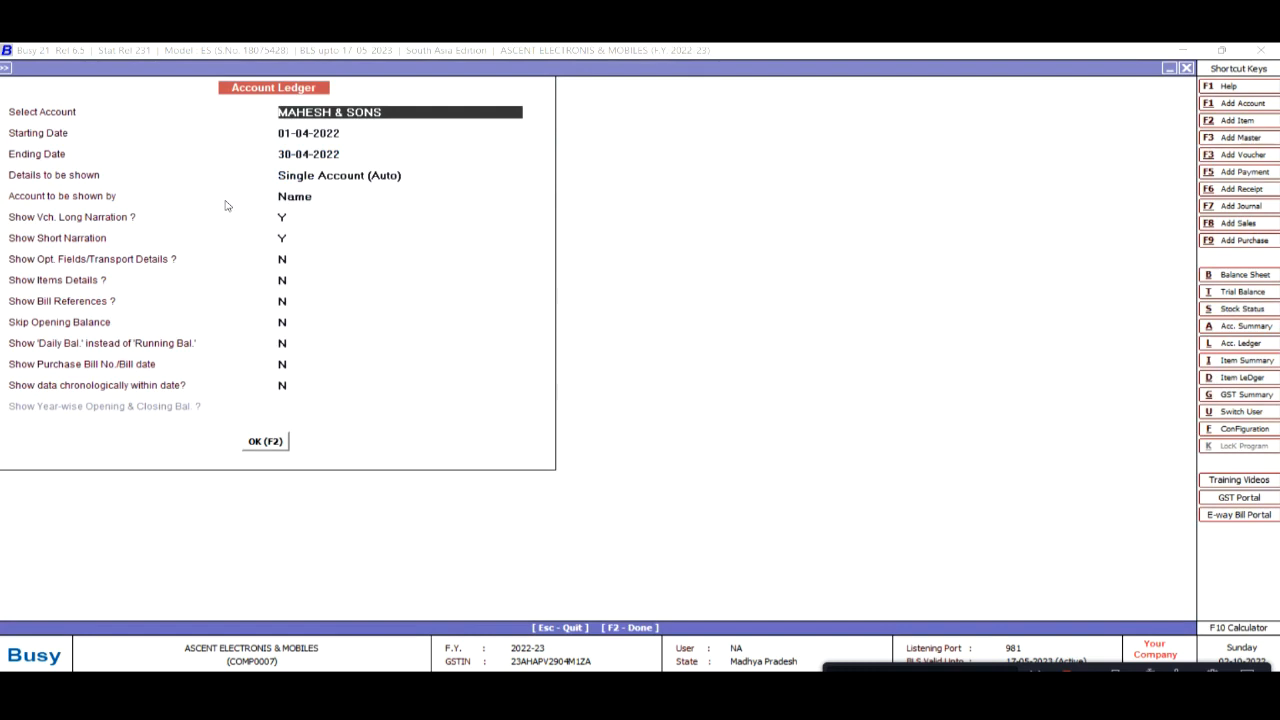
{"action": "key", "text": "Escape"}
{"action": "key", "text": "Escape"}
{"action": "key", "text": "Escape"}
{"action": "key", "text": "Escape"}
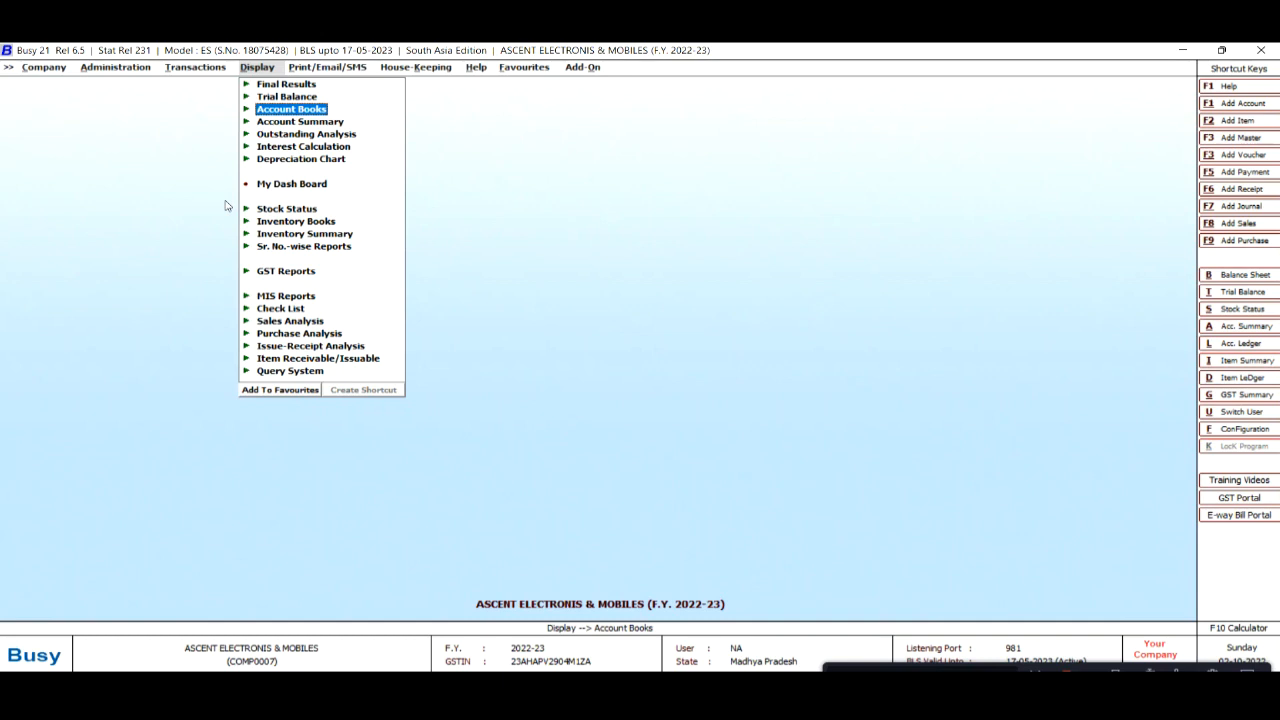
{"action": "key", "text": "Down"}
{"action": "key", "text": "Down"}
{"action": "key", "text": "Down"}
{"action": "key", "text": "Down"}
{"action": "key", "text": "Down"}
{"action": "key", "text": "Down"}
{"action": "key", "text": "Down"}
{"action": "key", "text": "Down"}
{"action": "key", "text": "Down"}
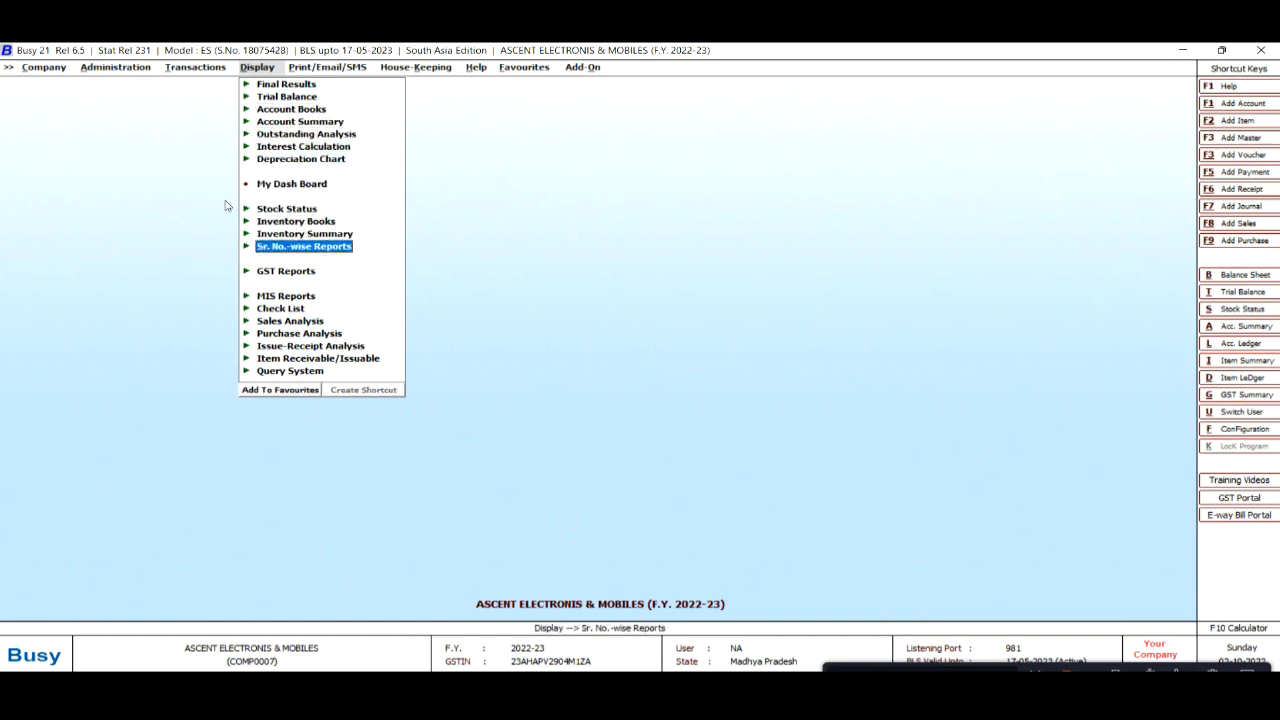
{"action": "key", "text": "Up"}
{"action": "key", "text": "Up"}
{"action": "key", "text": "Up"}
{"action": "key", "text": "Up"}
{"action": "key", "text": "Up"}
{"action": "key", "text": "Up"}
{"action": "key", "text": "Up"}
{"action": "key", "text": "Up"}
{"action": "key", "text": "Up"}
{"action": "key", "text": "Down"}
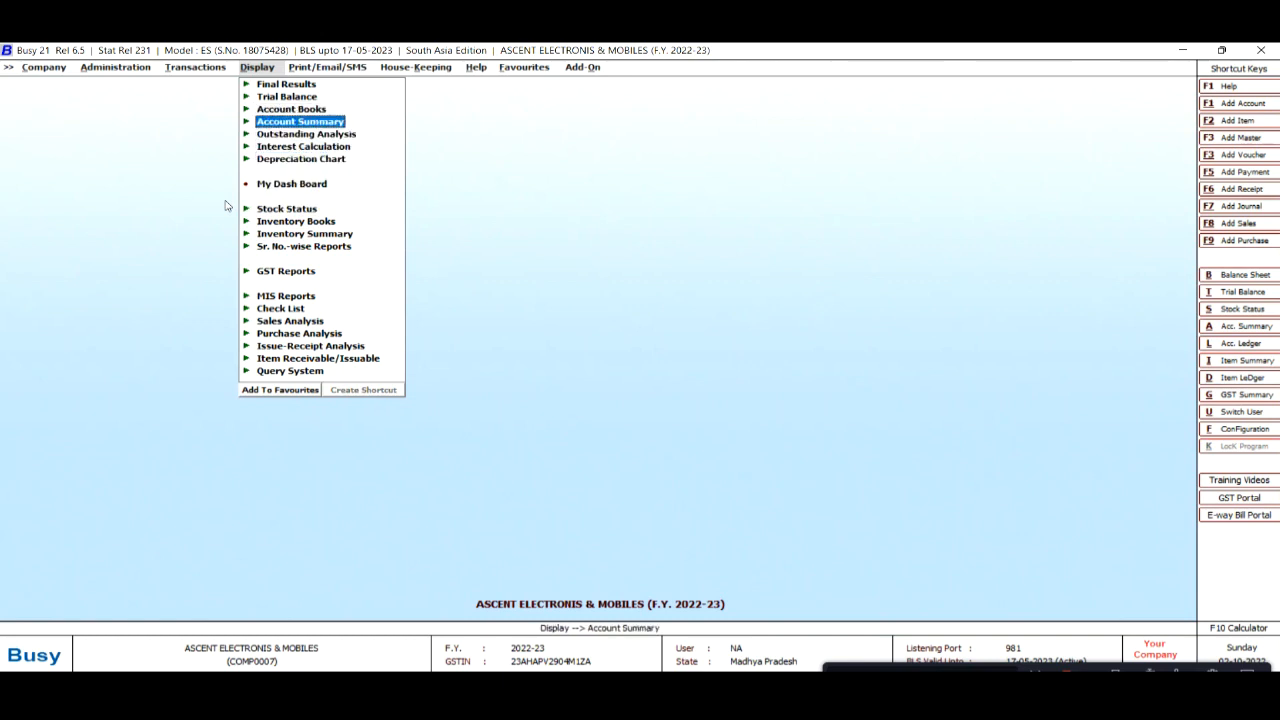
Open the GSTR-3B (w.e.f Aug 2022) report from the GST returns
{"action": "key", "text": "Down"}
{"action": "key", "text": "Down"}
{"action": "key", "text": "Down"}
{"action": "key", "text": "Down"}
{"action": "key", "text": "Down"}
{"action": "key", "text": "Down"}
{"action": "key", "text": "Down"}
{"action": "key", "text": "Down"}
{"action": "key", "text": "Down"}
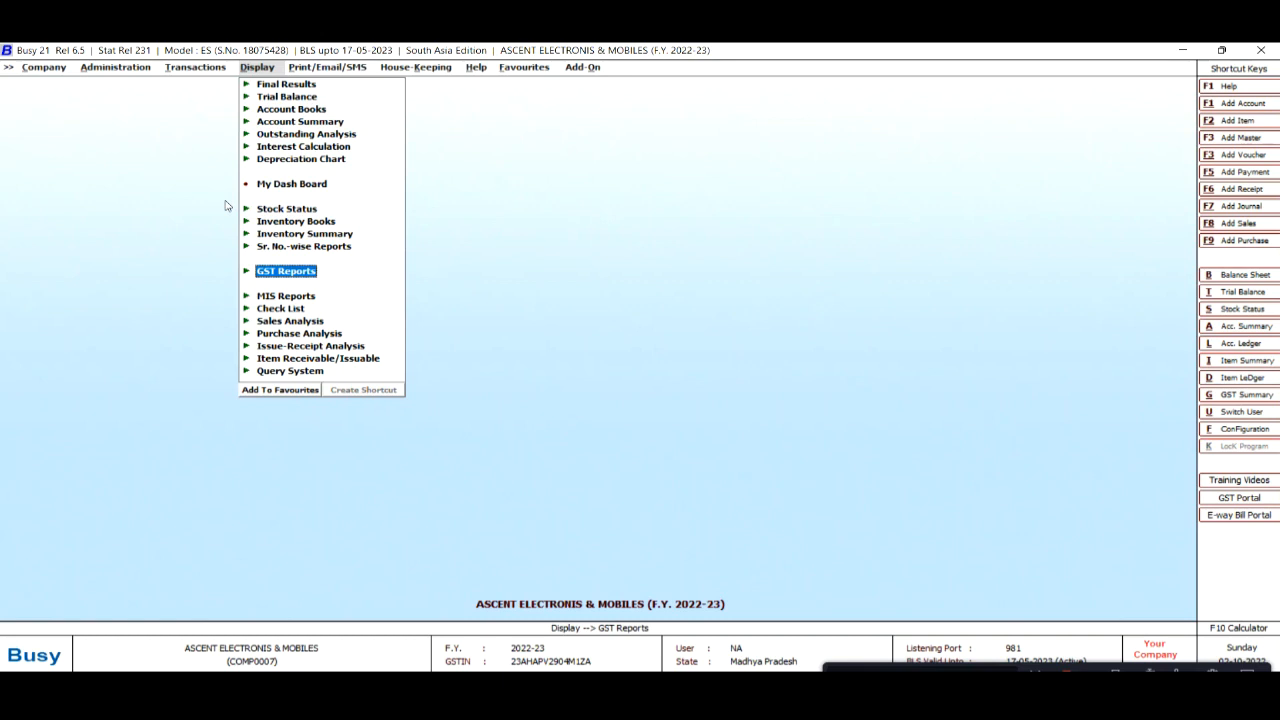
{"action": "key", "text": "Return"}
{"action": "key", "text": "Down"}
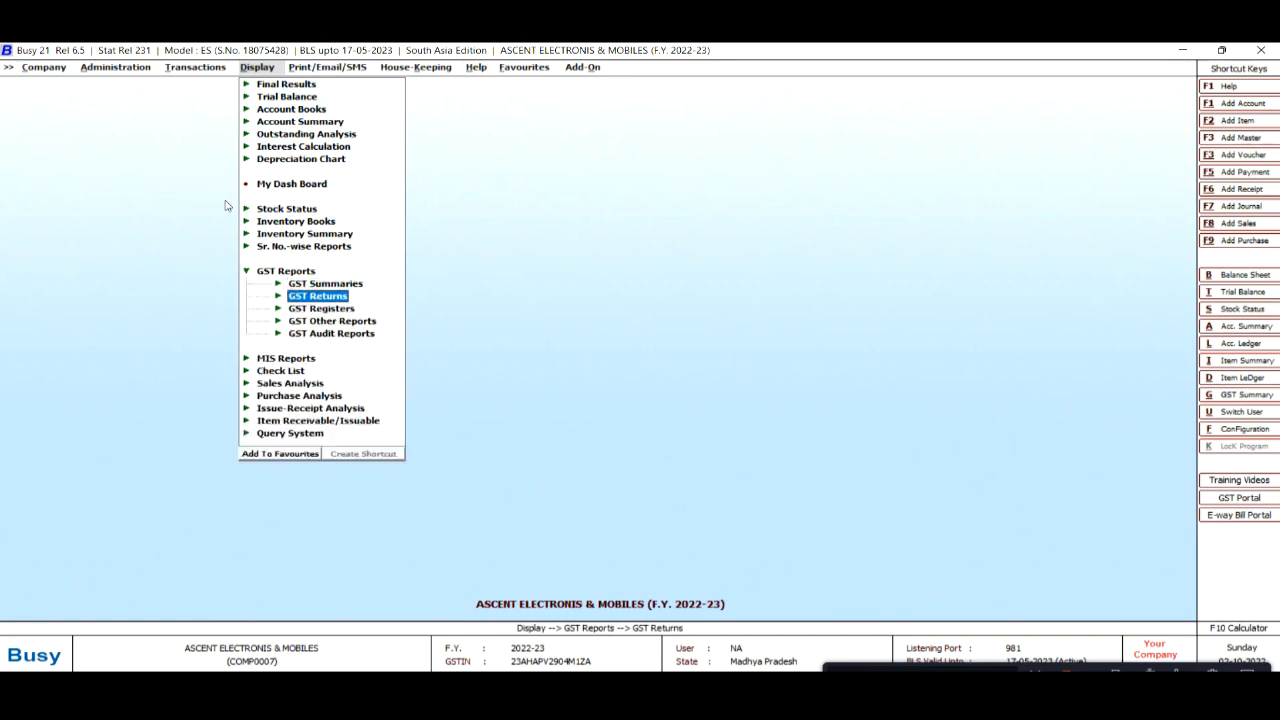
{"action": "key", "text": "Return"}
{"action": "key", "text": "Down"}
{"action": "key", "text": "Down"}
{"action": "key", "text": "Down"}
{"action": "key", "text": "Down"}
{"action": "key", "text": "Up"}
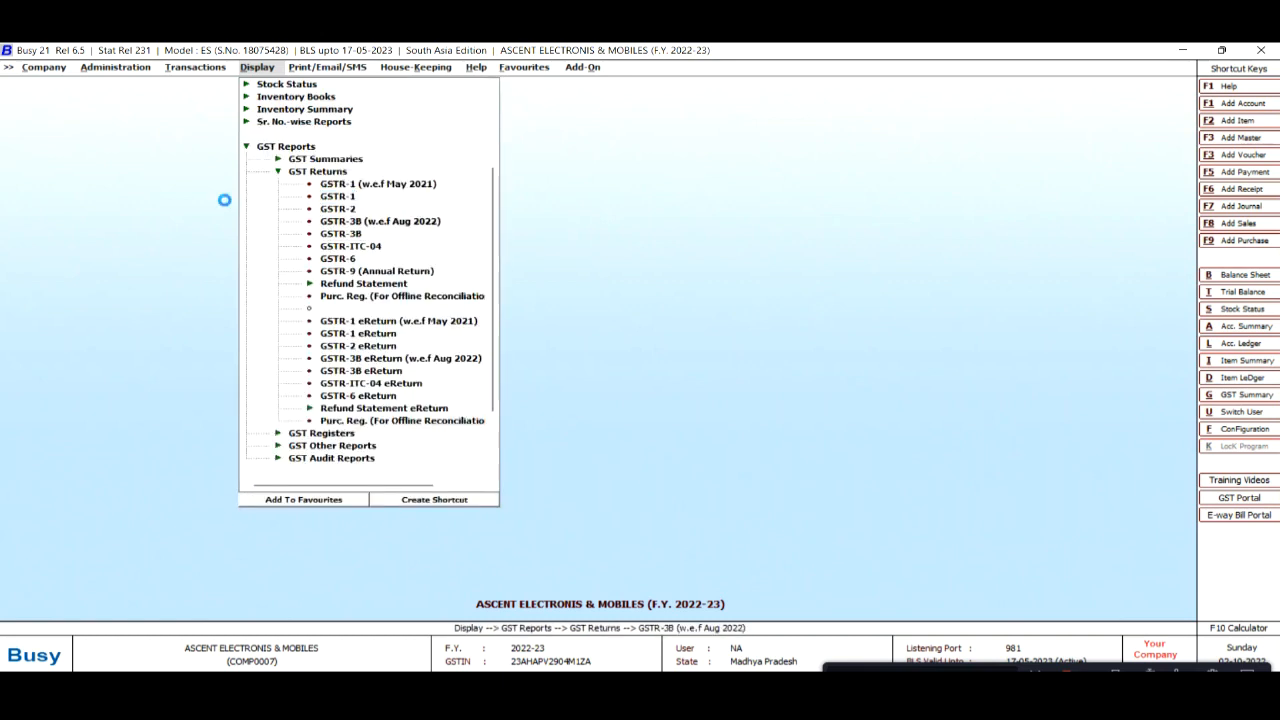
{"action": "key", "text": "Return"}
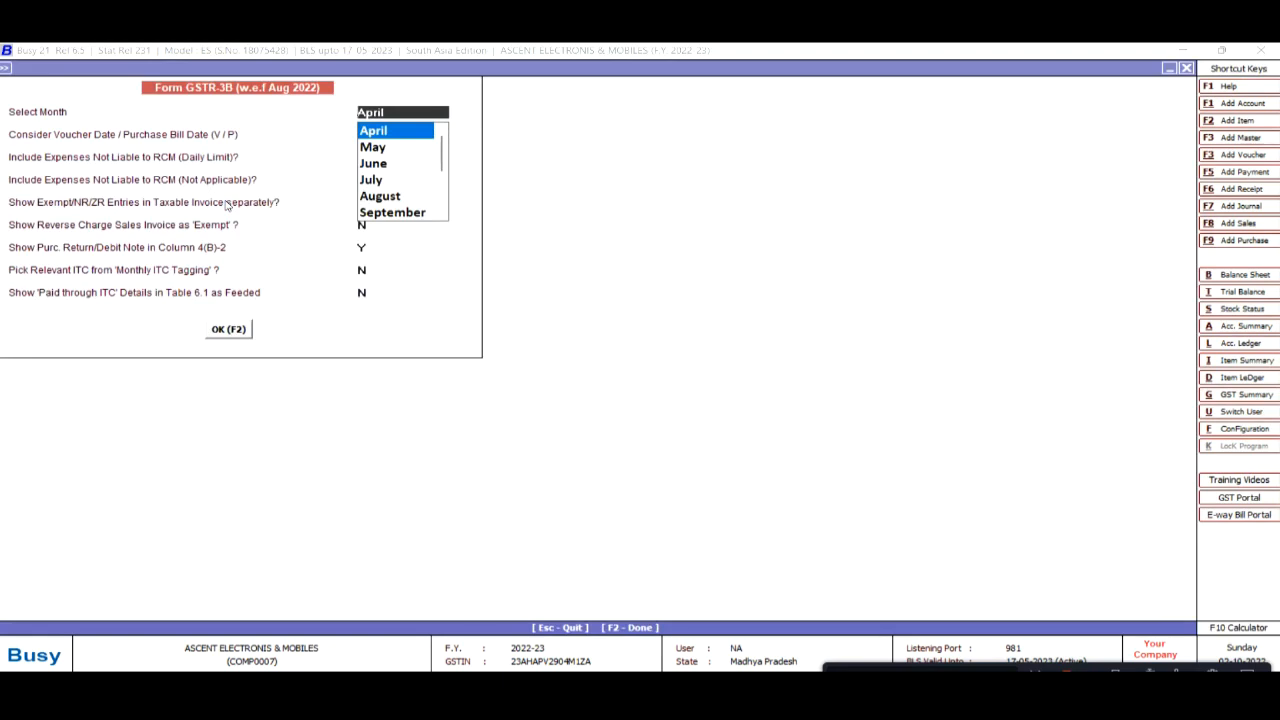
Generate the GSTR-3B report for April with default options and go to the All other ITC row under Eligible ITC
{"action": "key", "text": "Return"}
{"action": "key", "text": "F2"}
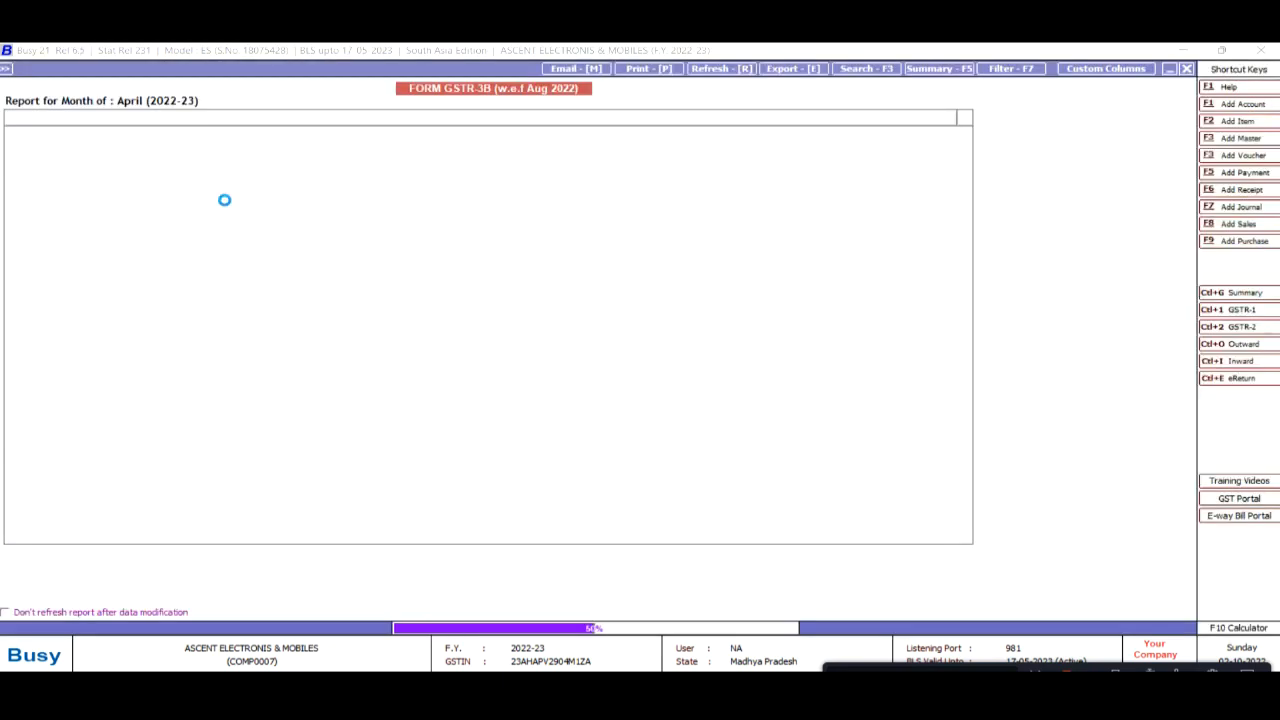
{"action": "key", "text": "Down"}
{"action": "key", "text": "Down"}
{"action": "key", "text": "Down"}
{"action": "key", "text": "Down"}
{"action": "key", "text": "Down"}
{"action": "key", "text": "Down"}
{"action": "key", "text": "Down"}
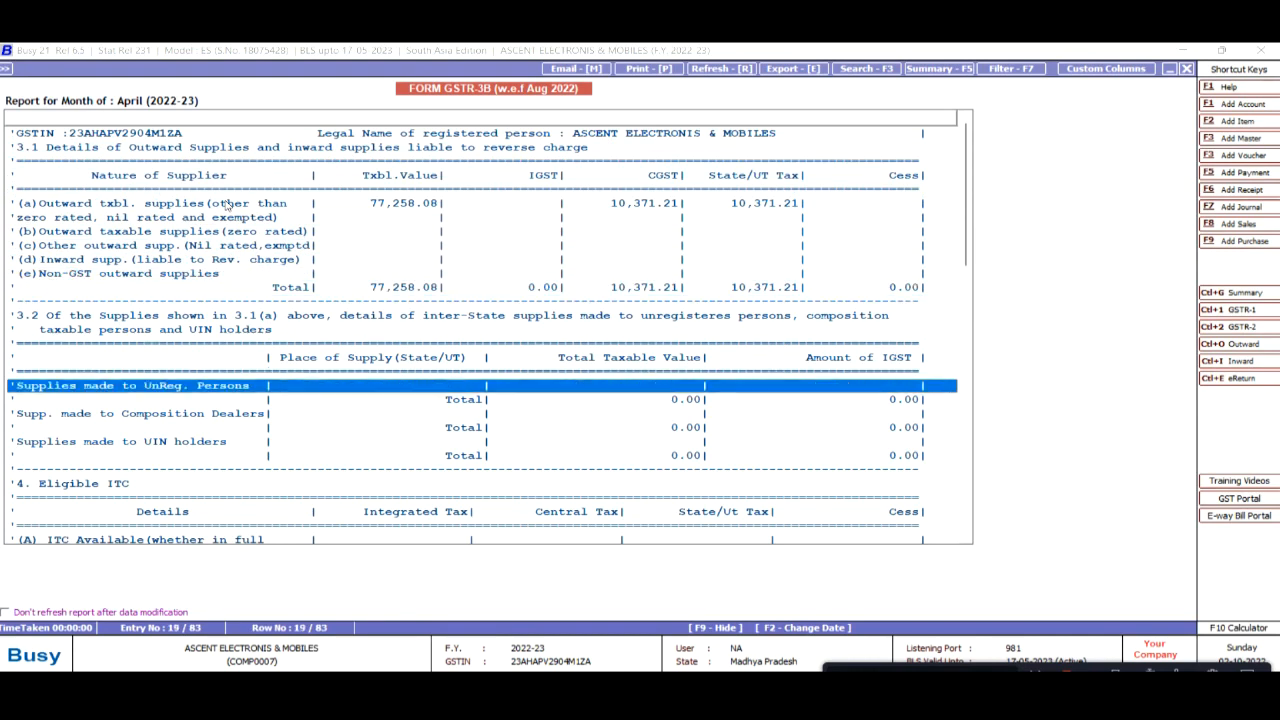
{"action": "key", "text": "Up"}
{"action": "key", "text": "Up"}
{"action": "key", "text": "Up"}
{"action": "key", "text": "Up"}
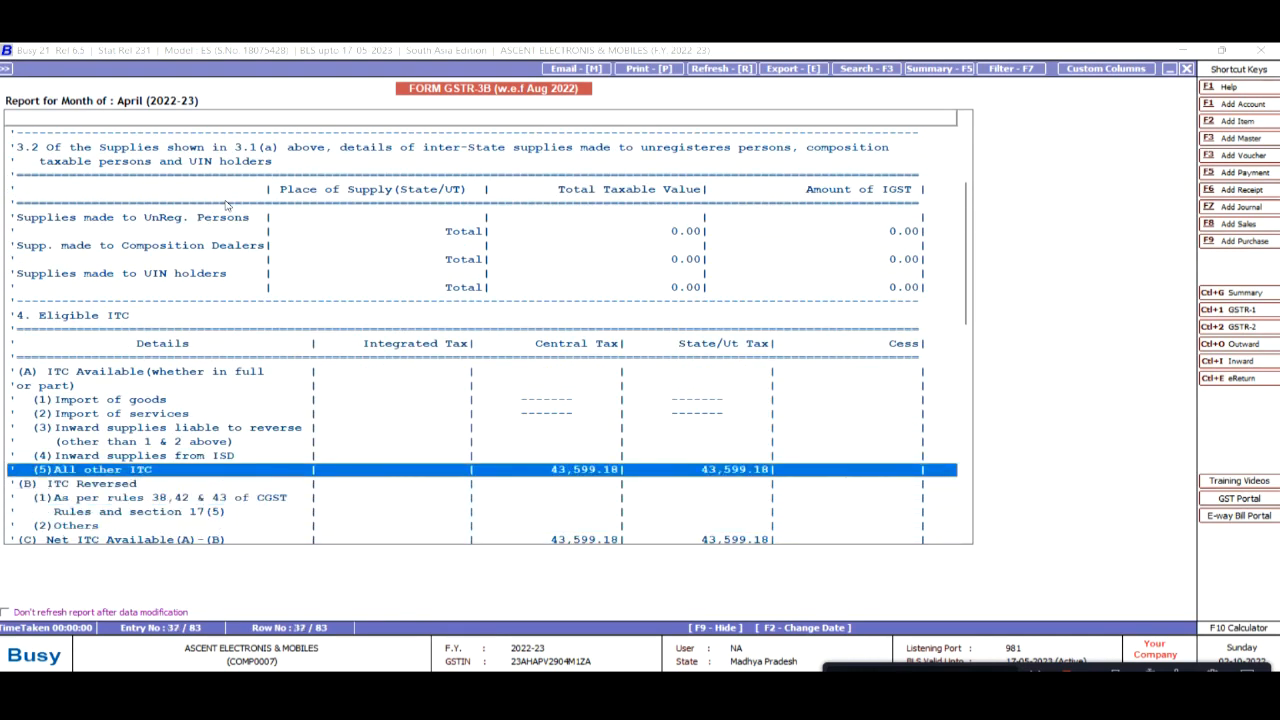
View the Purchase / Purchase Return details behind All other ITC and check the entries for vouchers 1478 and 1479
{"action": "key", "text": "Return"}
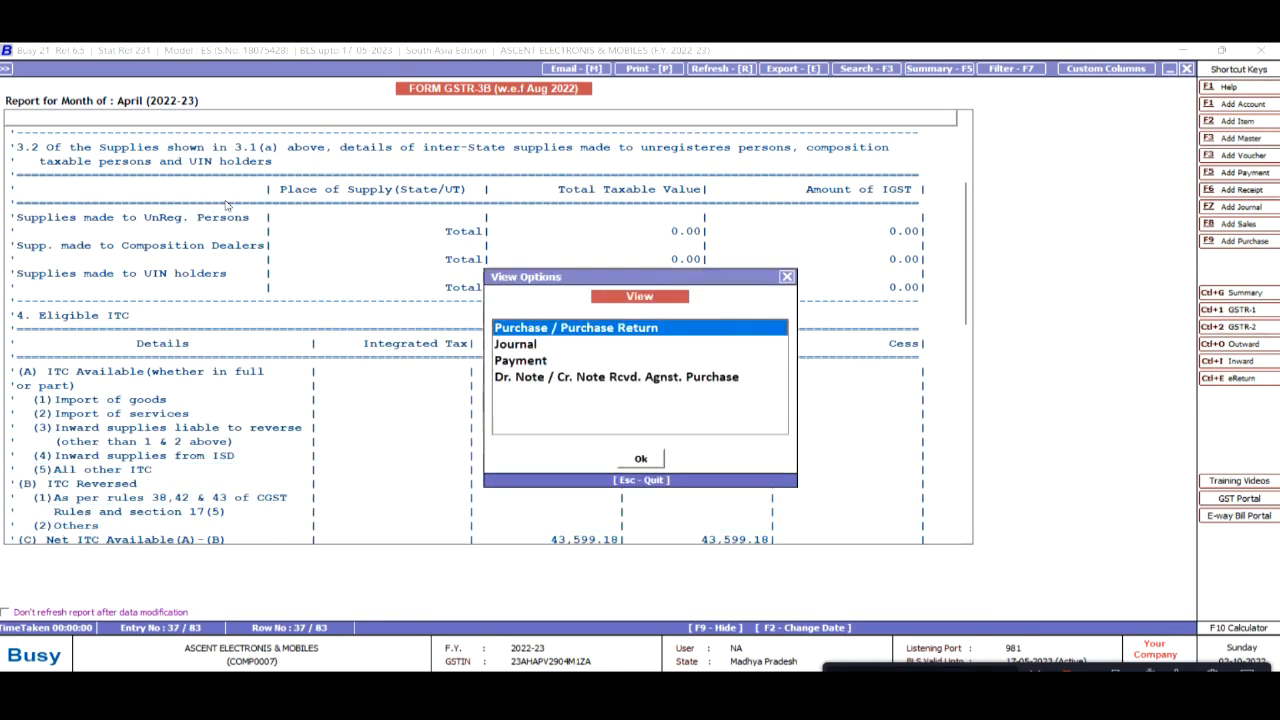
{"action": "key", "text": "Return"}
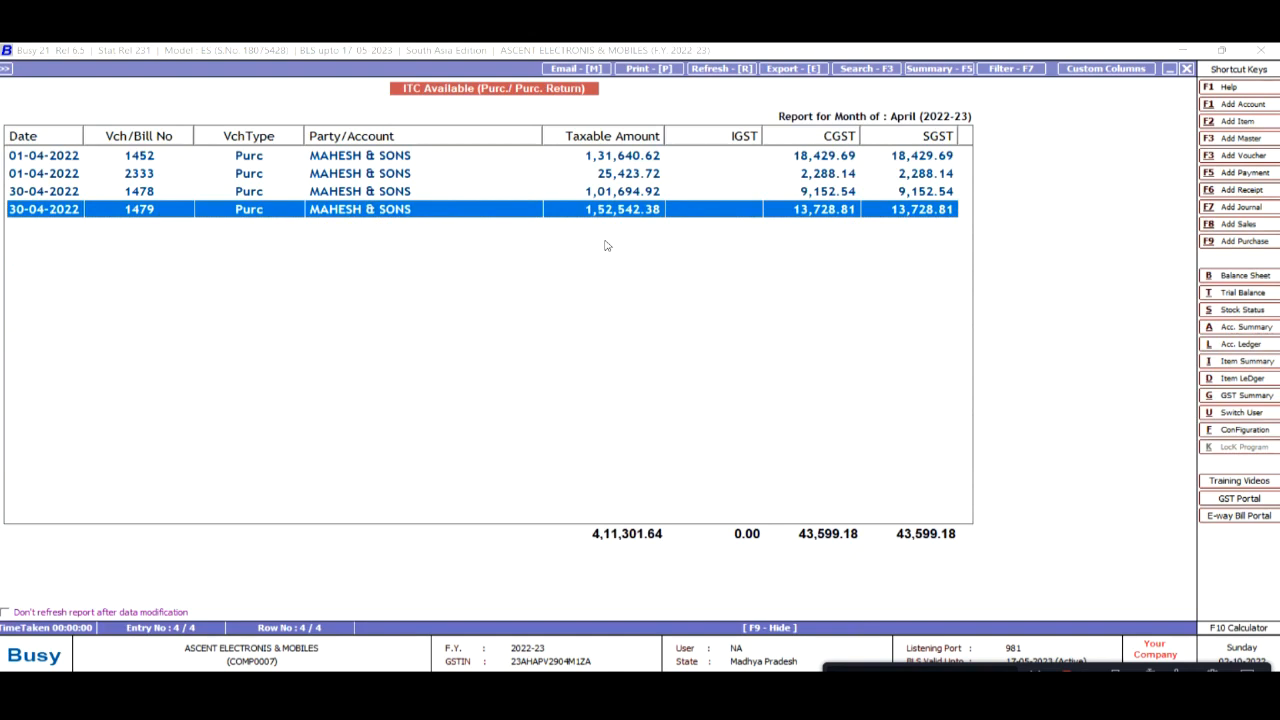
{"action": "key", "text": "Escape"}
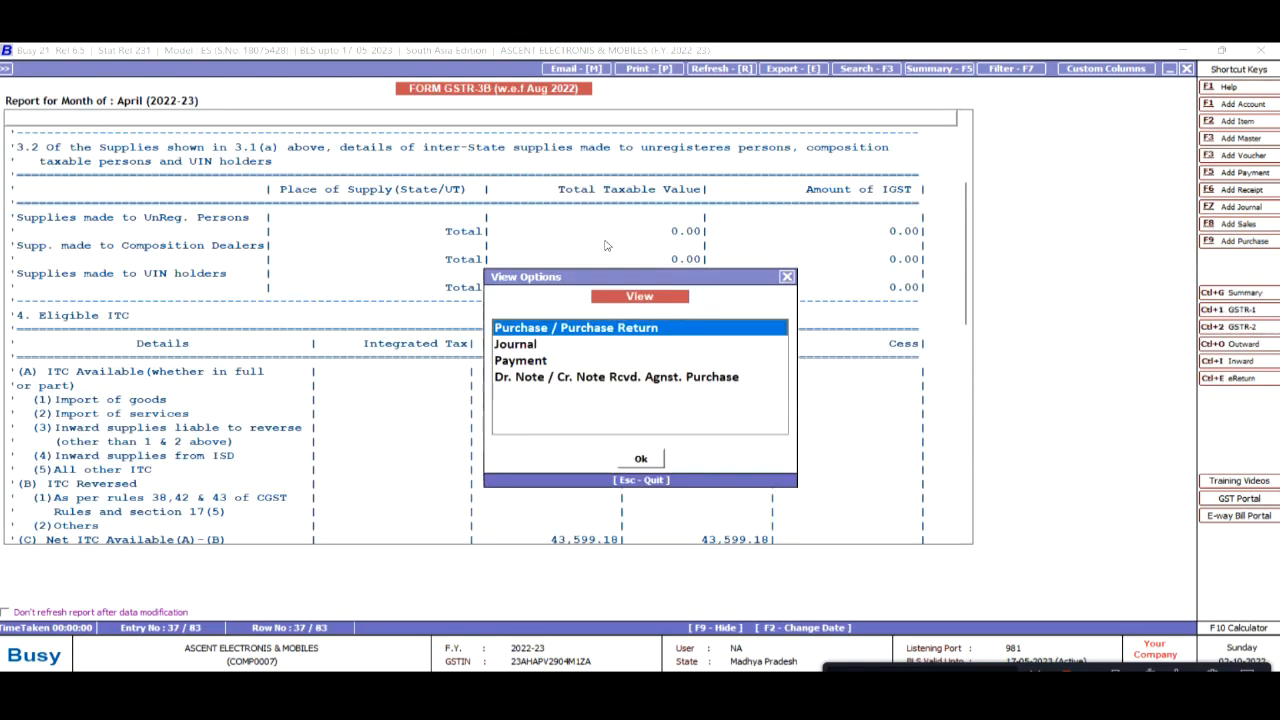
{"action": "key", "text": "Return"}
{"action": "key", "text": "Down"}
{"action": "key", "text": "Down"}
{"action": "key", "text": "Down"}
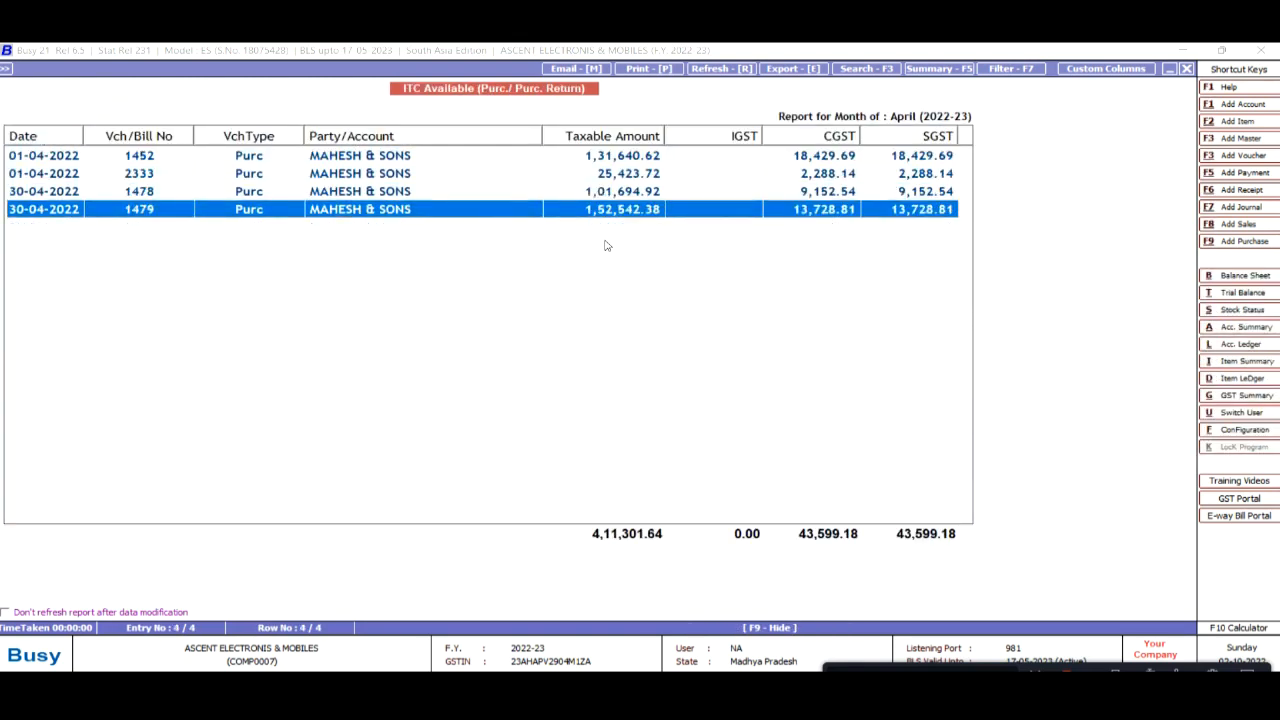
Close the GSTR-3B report and open the Stock Status report for all items
{"action": "key", "text": "Escape"}
{"action": "key", "text": "Escape"}
{"action": "key", "text": "Escape"}
{"action": "key", "text": "Escape"}
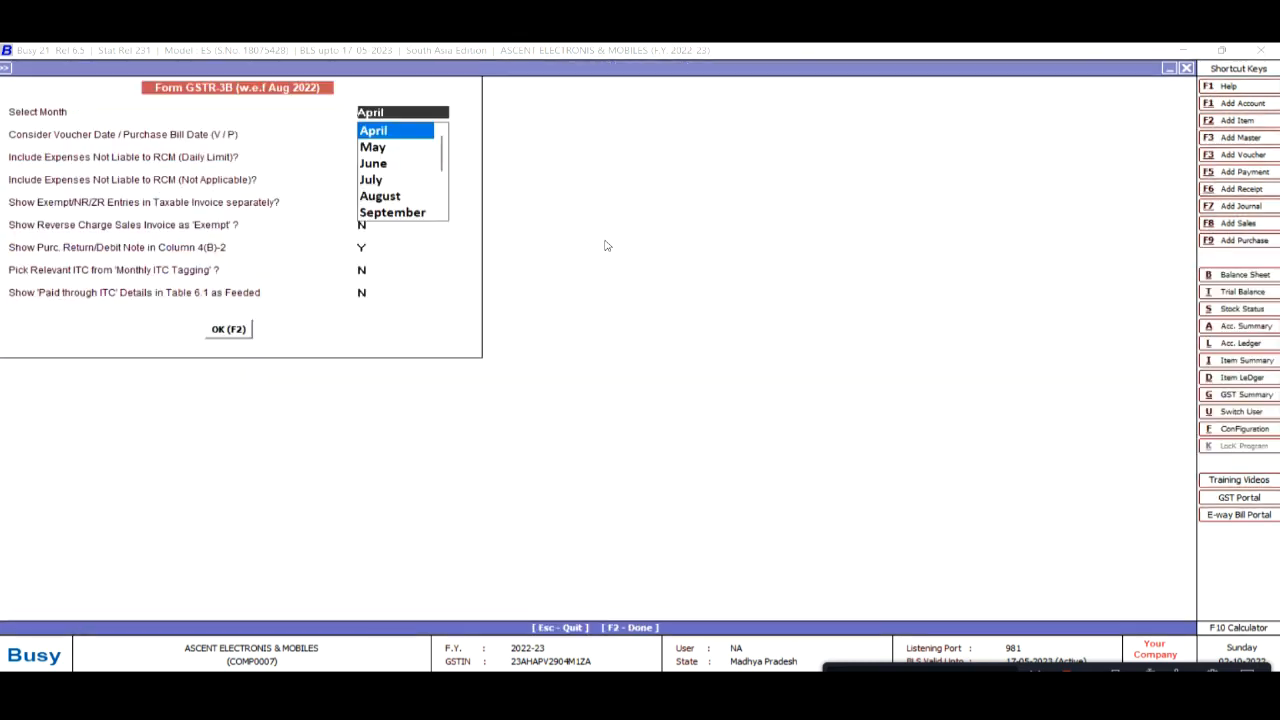
{"action": "key", "text": "Escape"}
{"action": "key", "text": "Escape"}
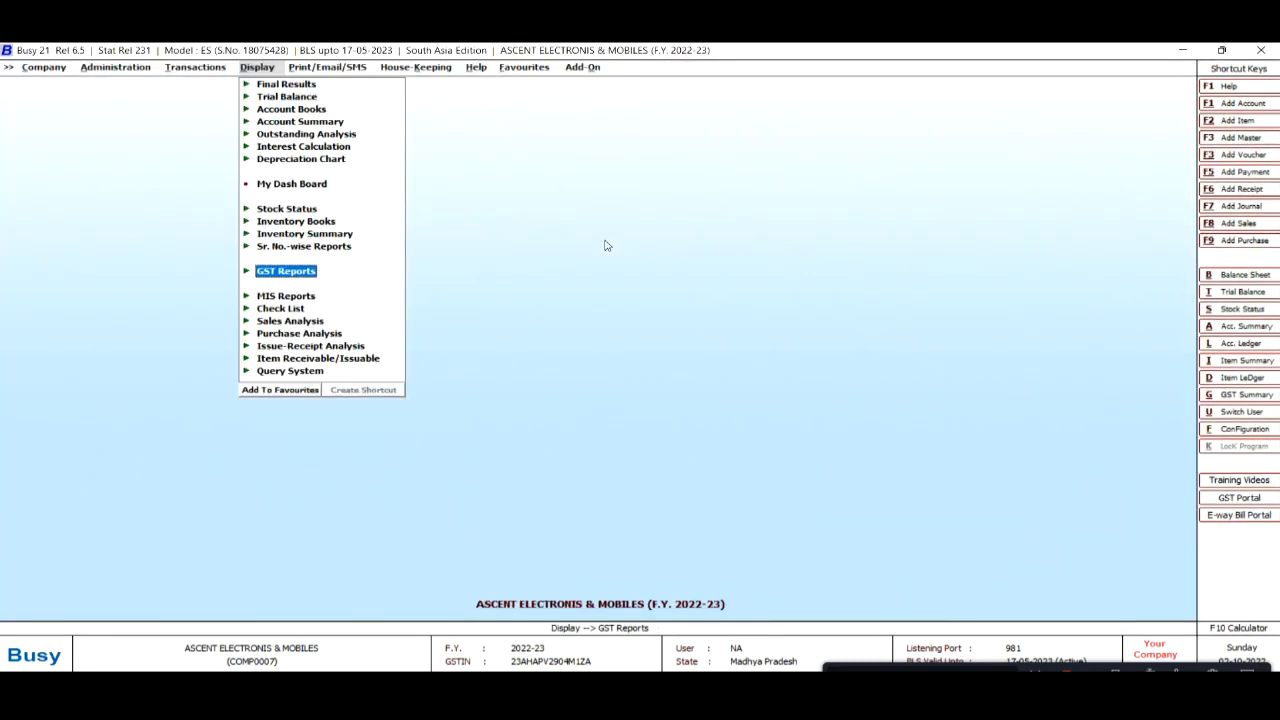
{"action": "key", "text": "Up"}
{"action": "key", "text": "Up"}
{"action": "key", "text": "Up"}
{"action": "key", "text": "Up"}
{"action": "key", "text": "Return"}
{"action": "key", "text": "Return"}
{"action": "key", "text": "Return"}
{"action": "key", "text": "Return"}
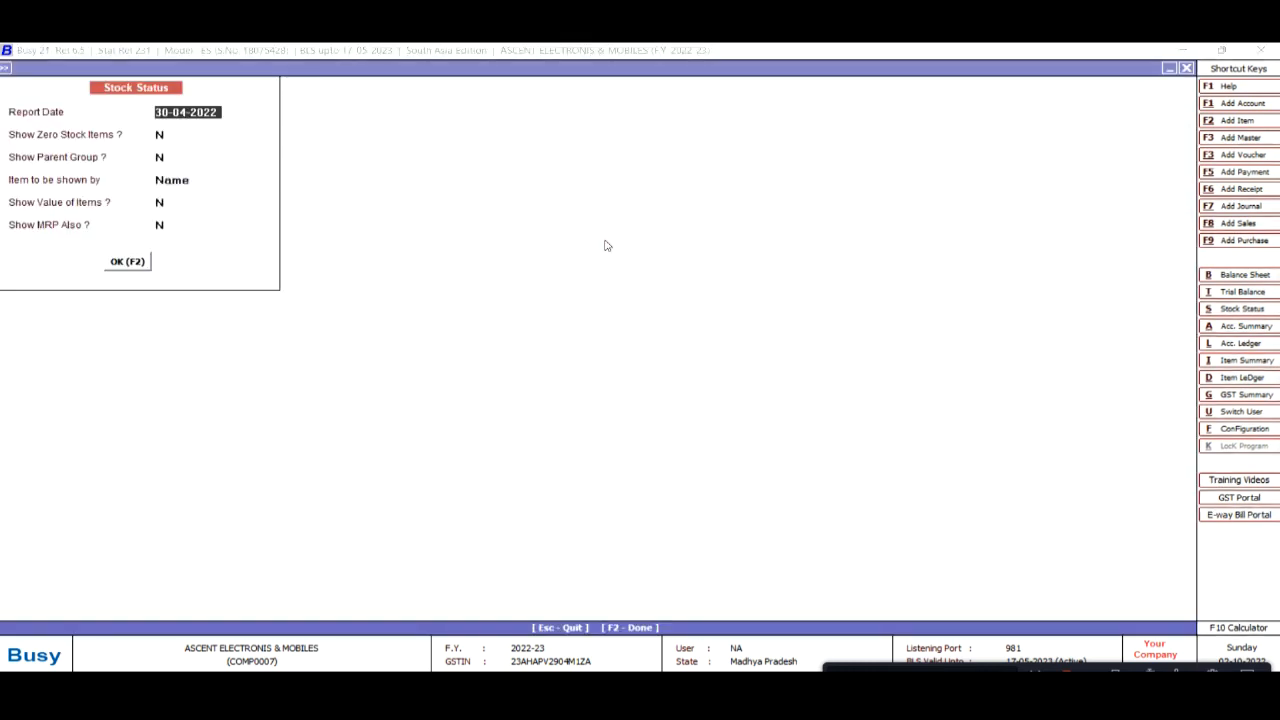
Generate the stock status as on 30-04-2022 with the default display options
{"action": "key", "text": "Return"}
{"action": "key", "text": "Return"}
{"action": "key", "text": "Return"}
{"action": "key", "text": "Return"}
{"action": "key", "text": "Return"}
{"action": "key", "text": "Return"}
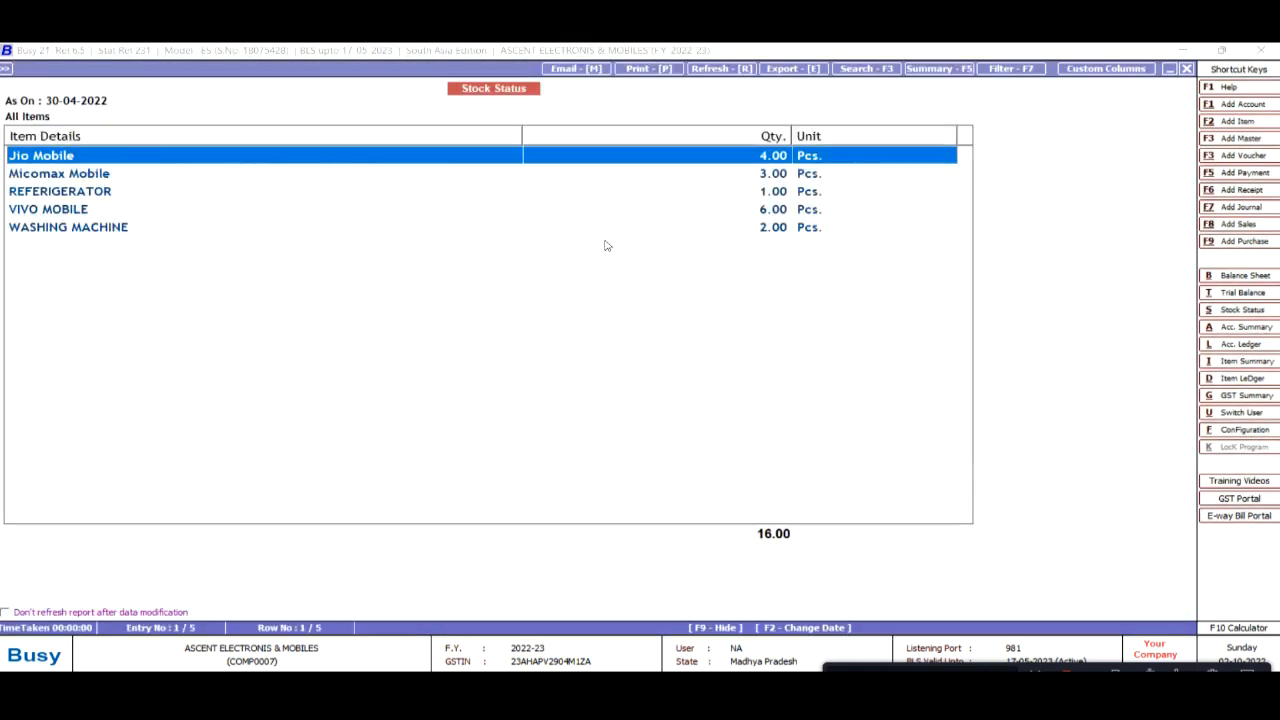
Check Jio Mobile's detailed entries from the 30-04-2022 stock status and return to the item list
{"action": "key", "text": "Return"}
{"action": "key", "text": "Down"}
{"action": "key", "text": "Up"}
{"action": "key", "text": "Escape"}
Change the stock status report date to 10-05-2022
{"action": "key", "text": "F2"}
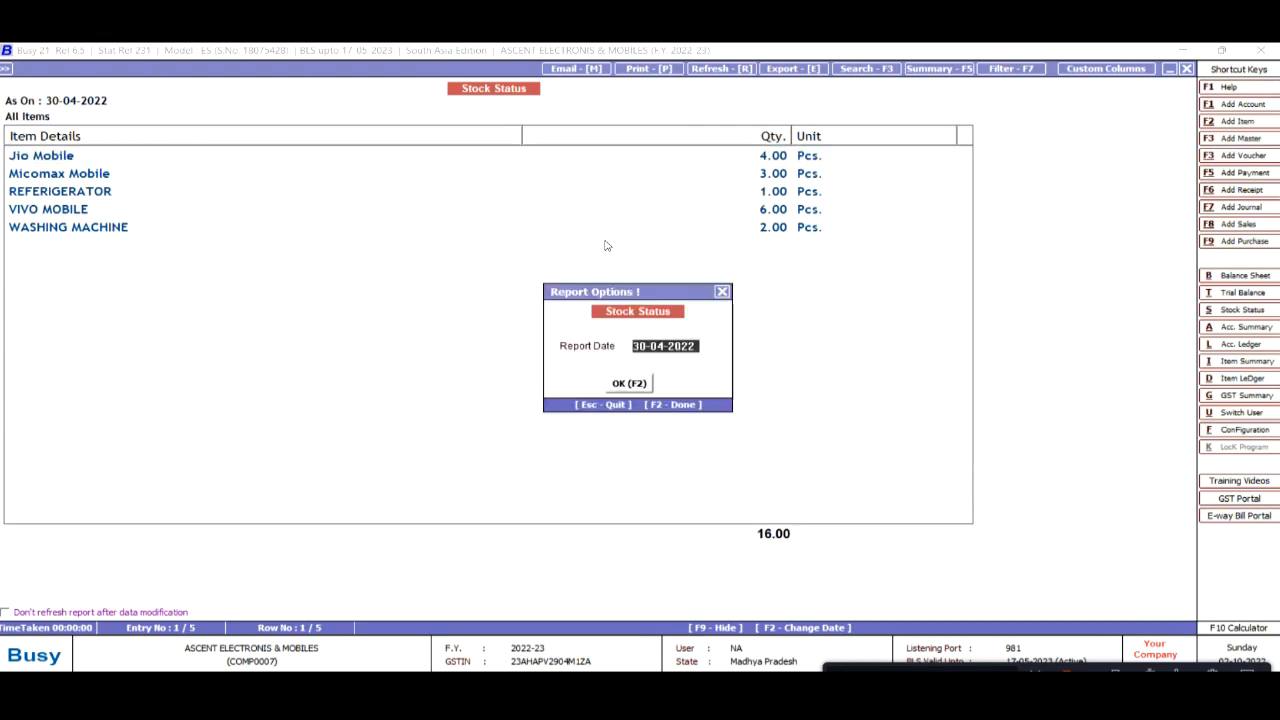
{"action": "type", "text": "10-05"}
{"action": "key", "text": "Return"}
{"action": "key", "text": "Return"}
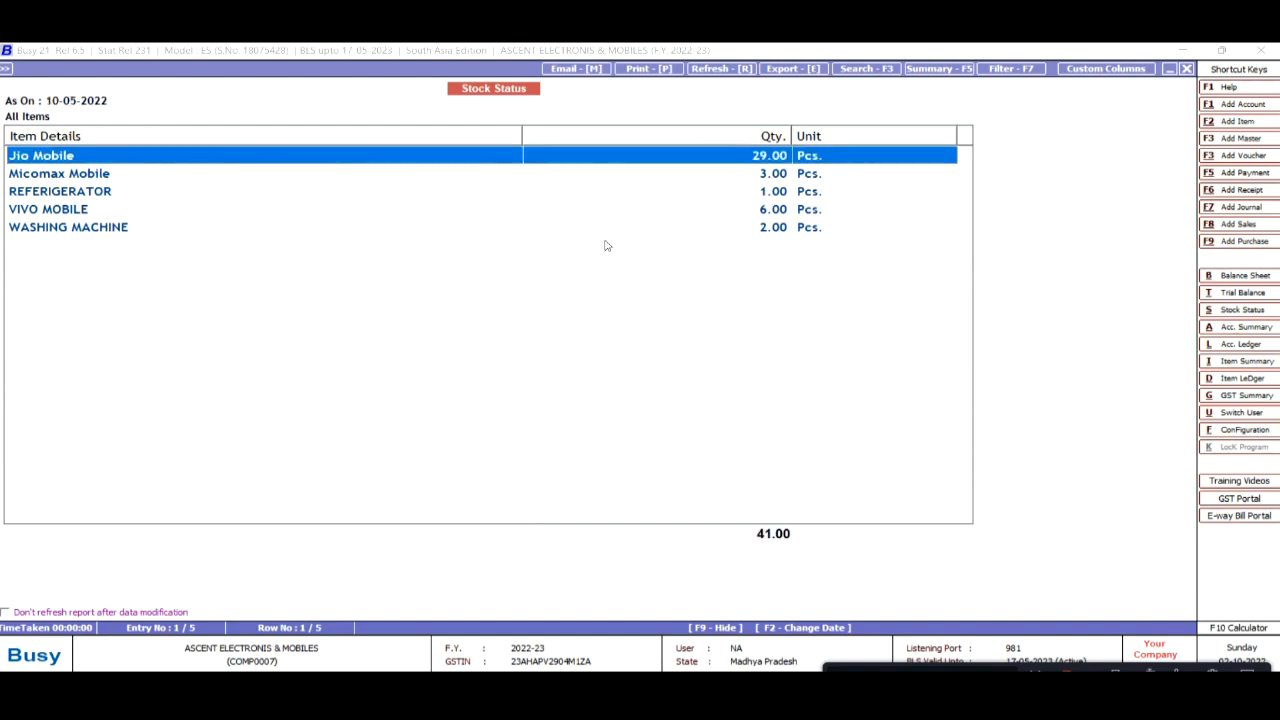
Open Jio Mobile's item ledger from the stock status, compare the entries for vouchers 1478 and 1479, and close the reports
{"action": "key", "text": "Return"}
{"action": "key", "text": "Down"}
{"action": "key", "text": "Down"}
{"action": "key", "text": "Down"}
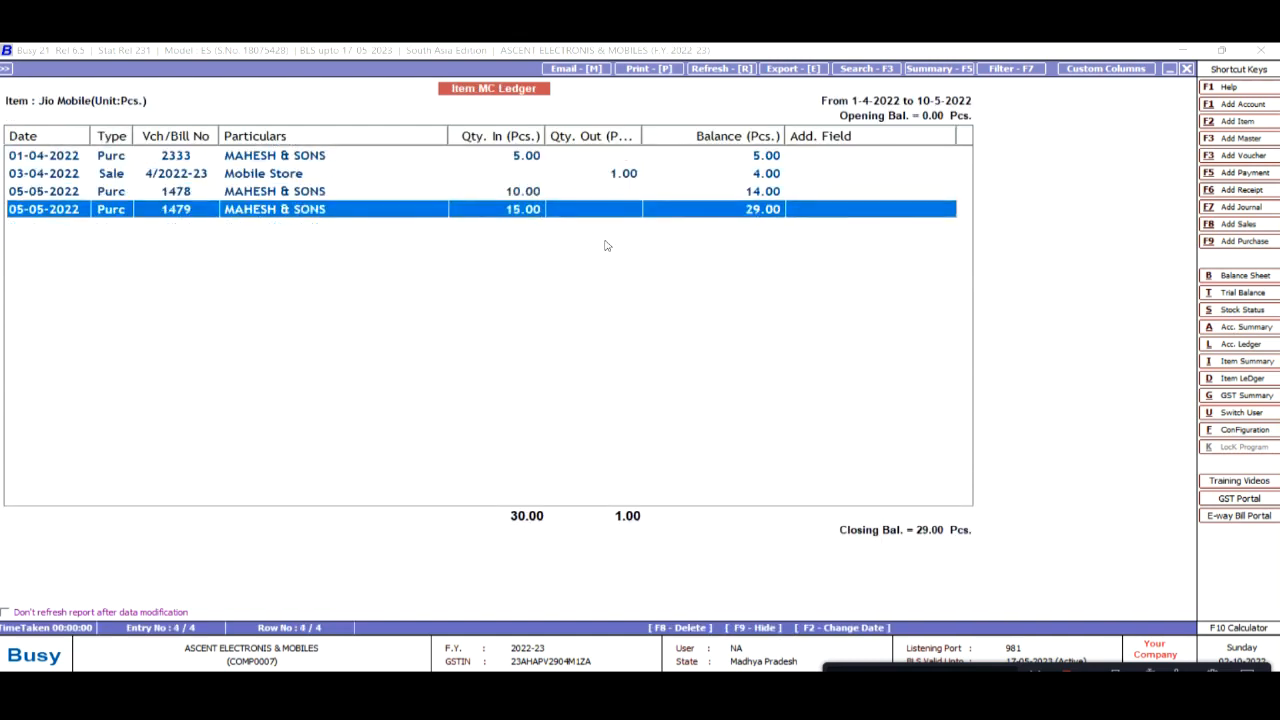
{"action": "key", "text": "Up"}
{"action": "key", "text": "Down"}
{"action": "key", "text": "Up"}
{"action": "key", "text": "Down"}
{"action": "key", "text": "Escape"}
{"action": "key", "text": "Escape"}
{"action": "key", "text": "Escape"}
{"action": "key", "text": "Escape"}
{"action": "key", "text": "Escape"}
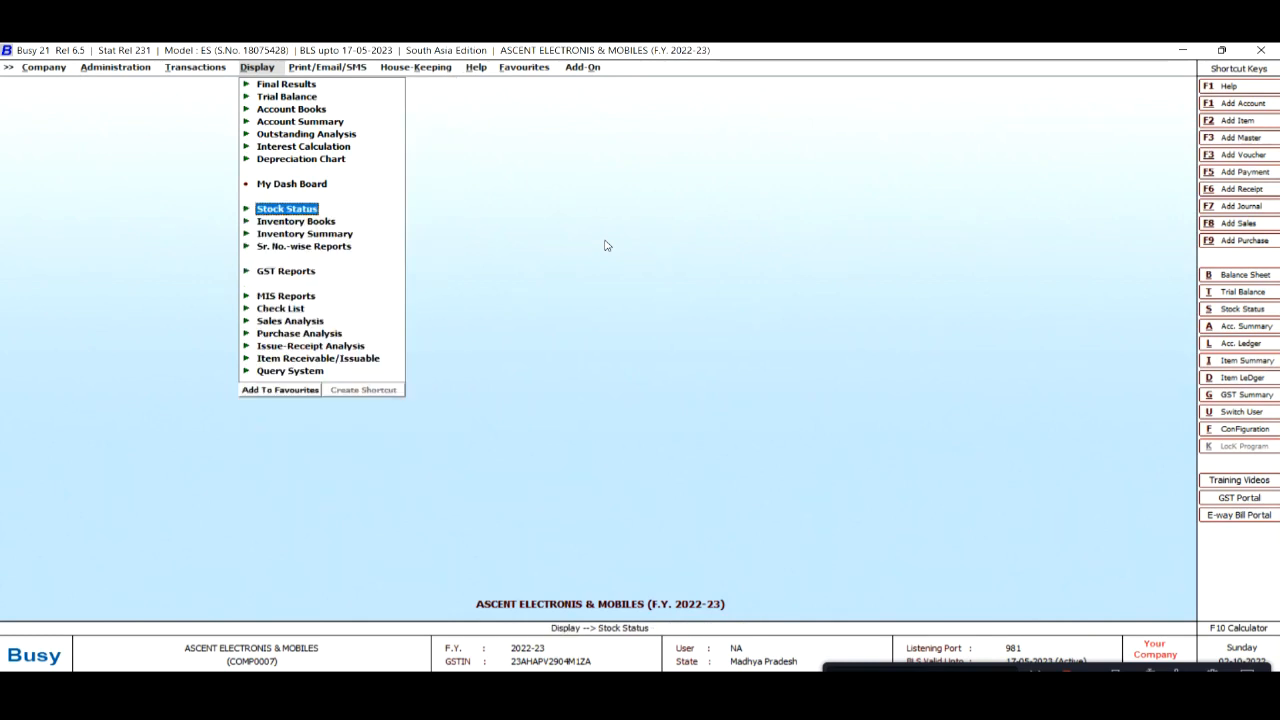
{"action": "key", "text": "Up"}
{"action": "key", "text": "Up"}
{"action": "key", "text": "Up"}
{"action": "key", "text": "Up"}
{"action": "key", "text": "Up"}
{"action": "key", "text": "Up"}
{"action": "key", "text": "Up"}
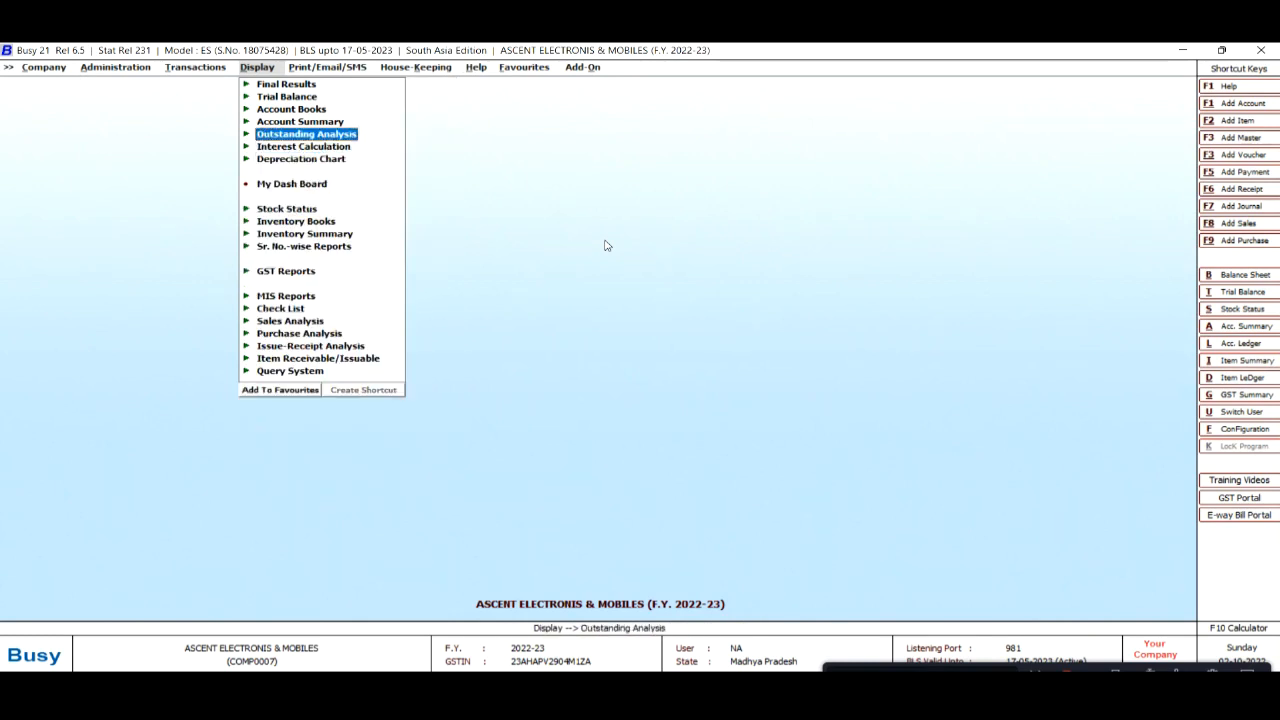
{"action": "key", "text": "Down"}
{"action": "key", "text": "Down"}
{"action": "key", "text": "Down"}
{"action": "key", "text": "Down"}
{"action": "key", "text": "Down"}
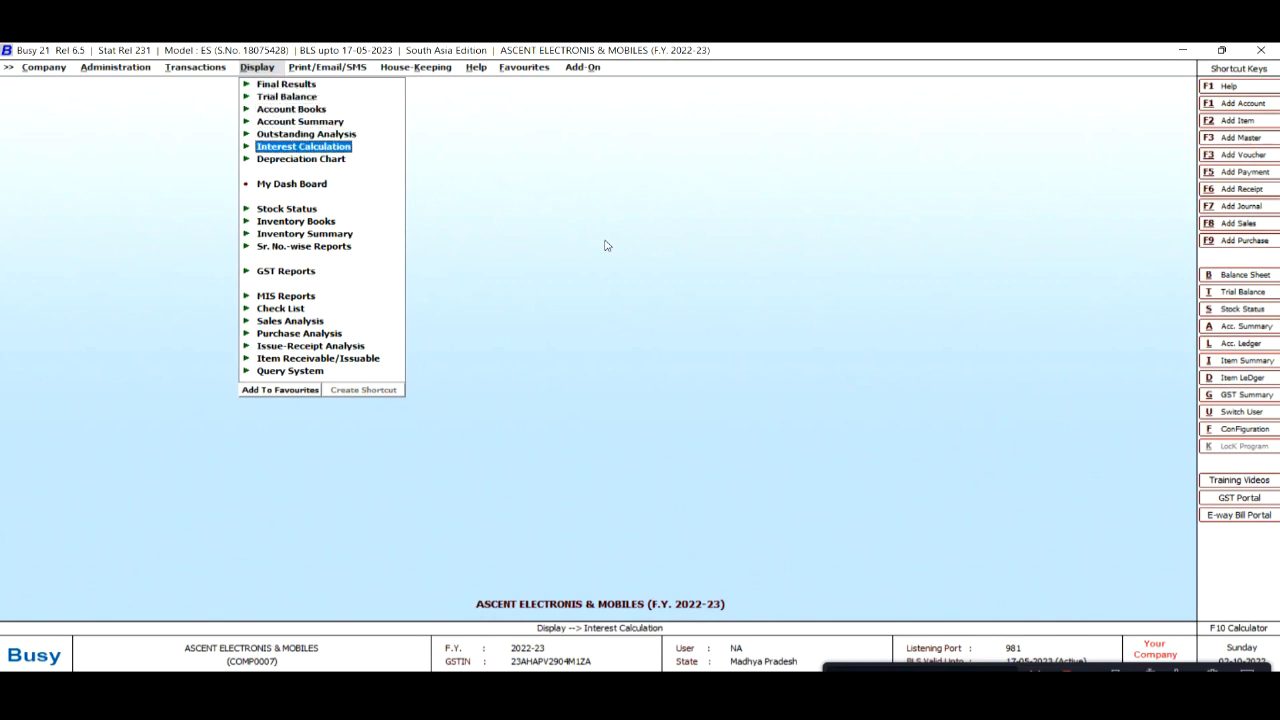